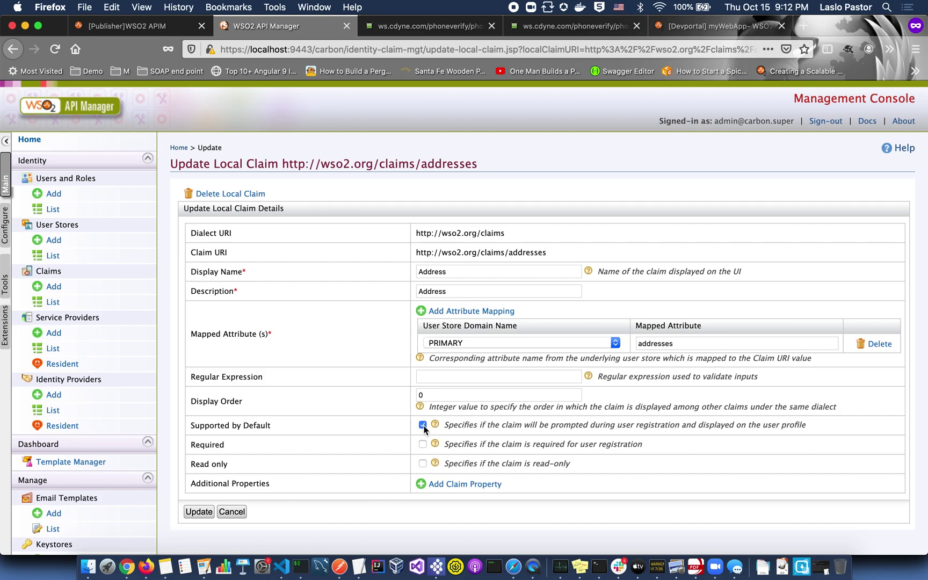
left_click(199, 511)
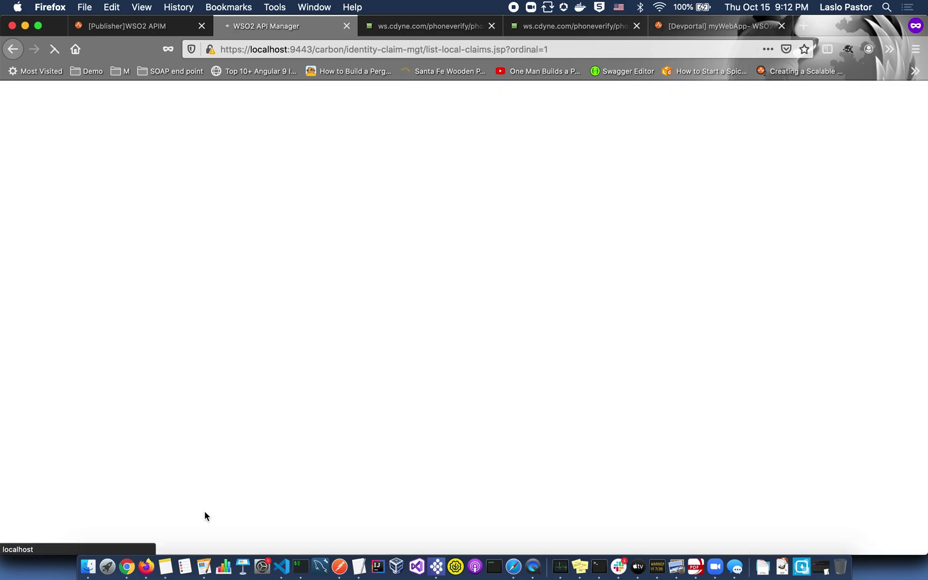
Open the user's default profile from the Users list and fill Address with the suggested address.
left_click(53, 209)
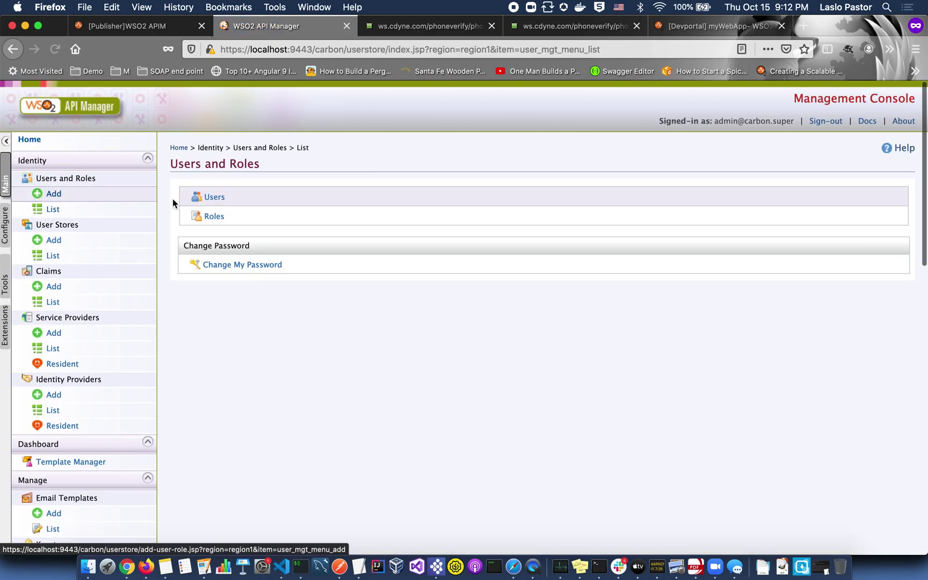
left_click(221, 197)
scroll(222, 197, "down", 5)
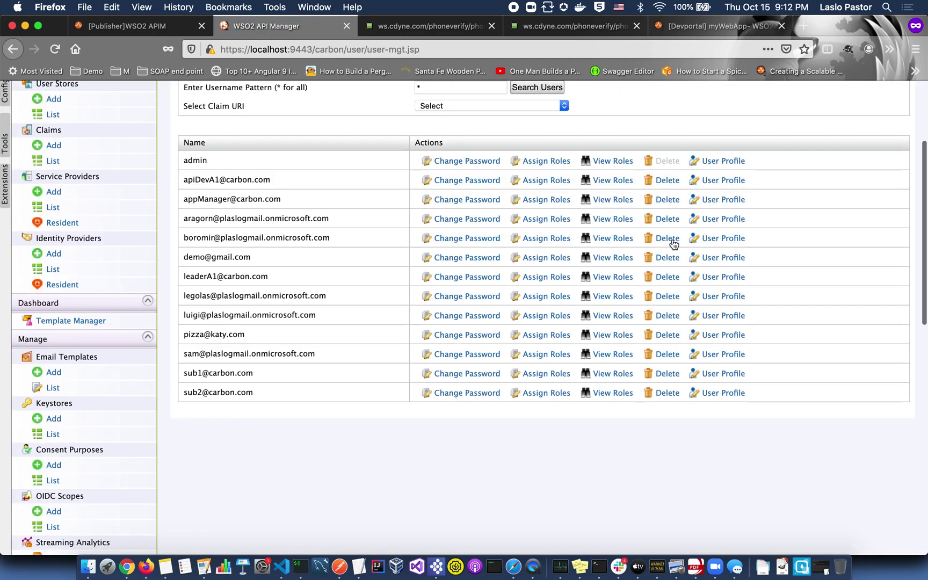
left_click(704, 238)
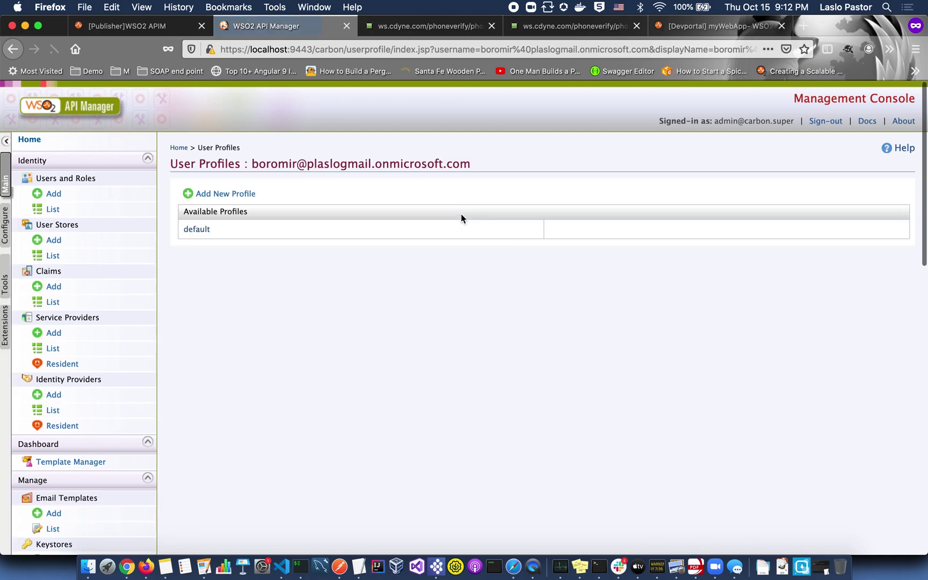
left_click(209, 231)
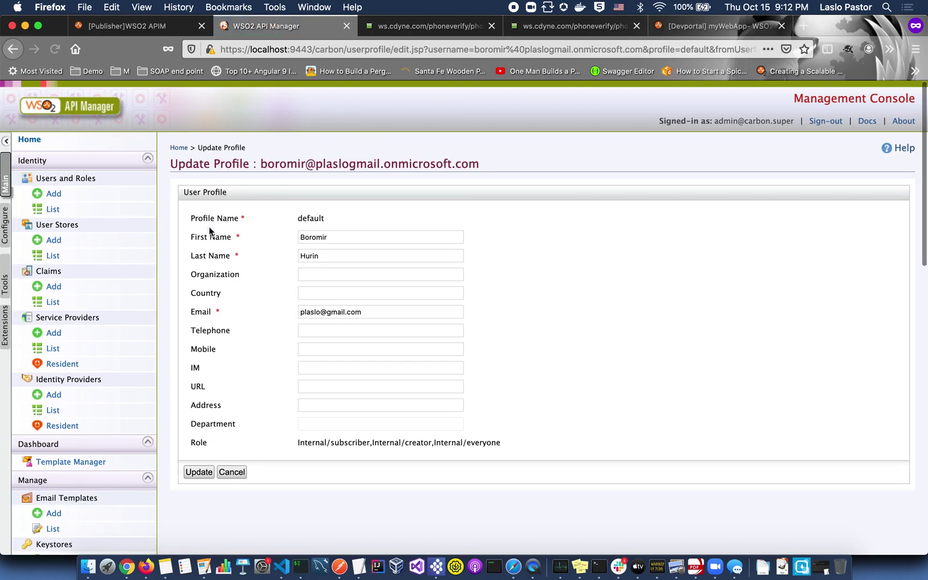
left_click(321, 405)
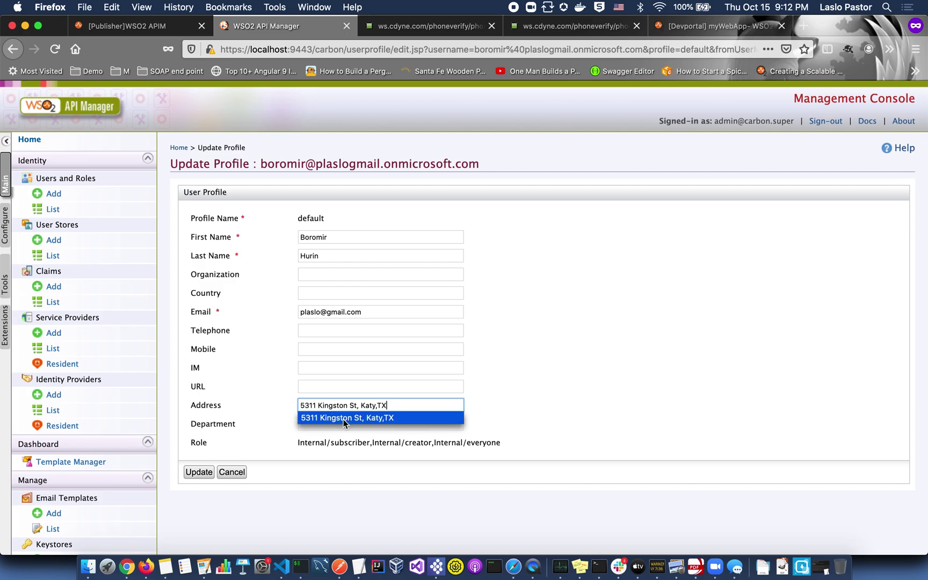
left_click(343, 417)
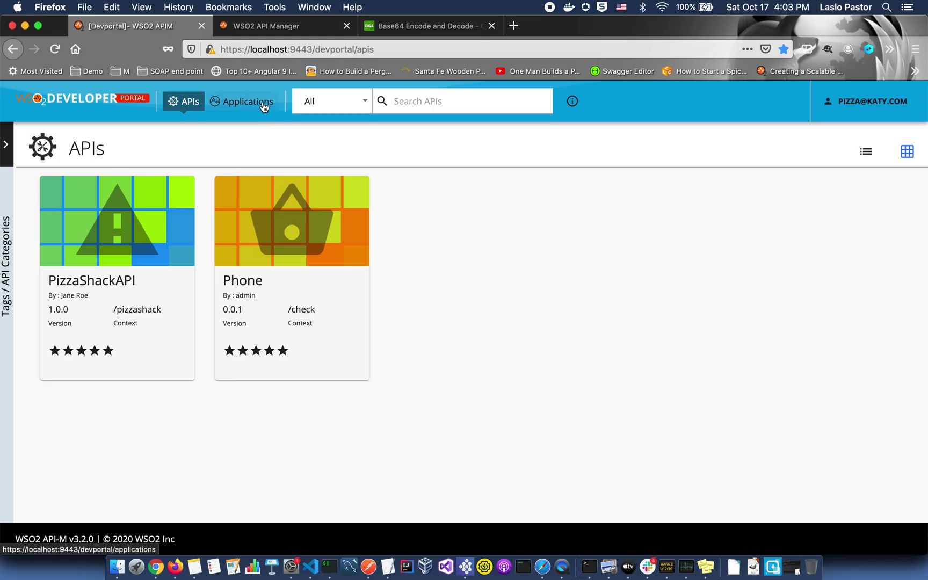
Create a new Developer Portal application named MyPizzaPlace.
left_click(263, 104)
left_click(227, 142)
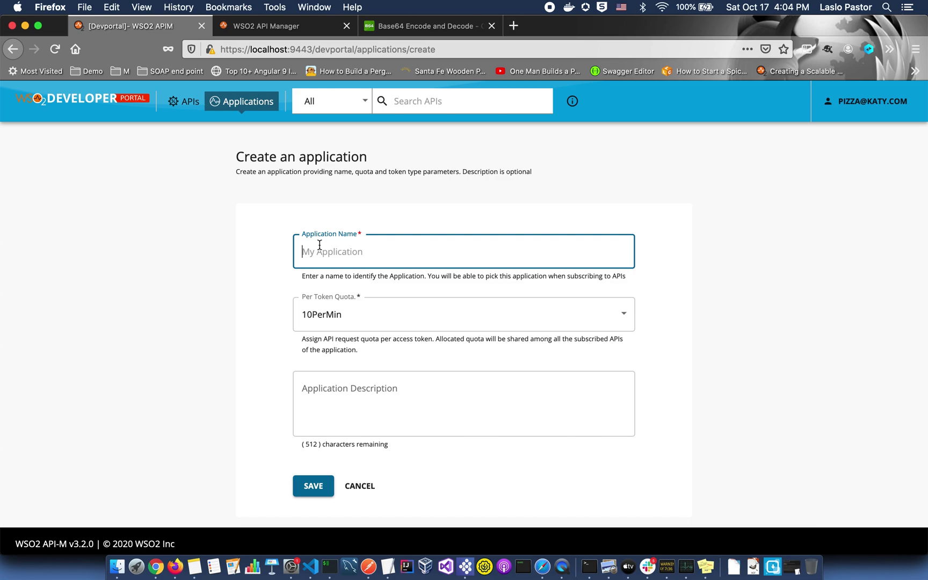
type("MyPizzaPlace")
left_click(322, 481)
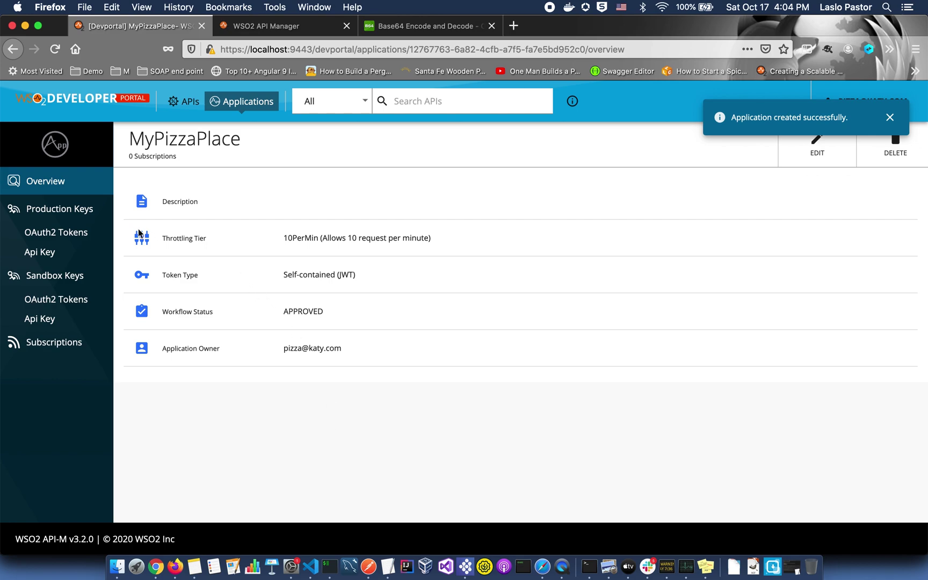
Generate MyPizzaPlace's production OAuth2 keys and copy the consumer key.
left_click(85, 214)
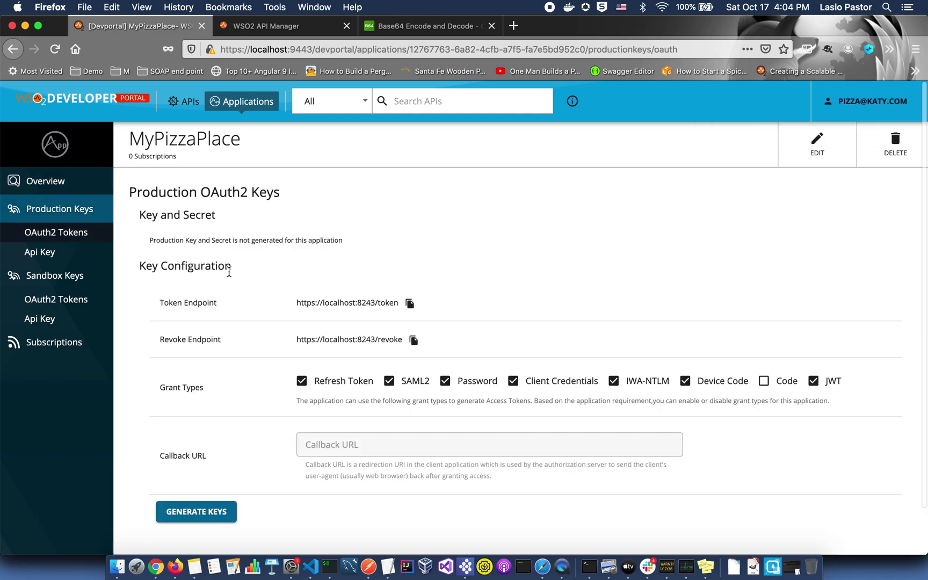
left_click(217, 513)
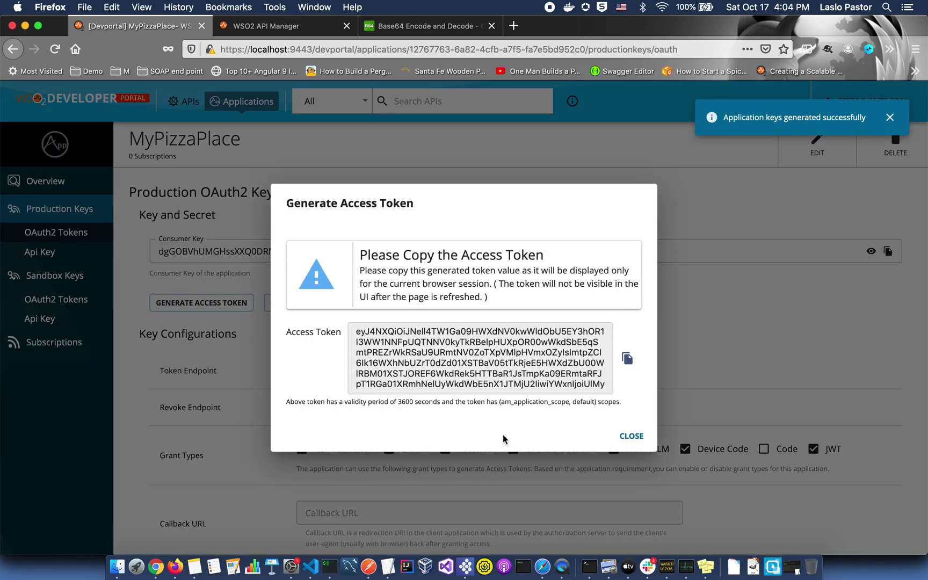
left_click(630, 437)
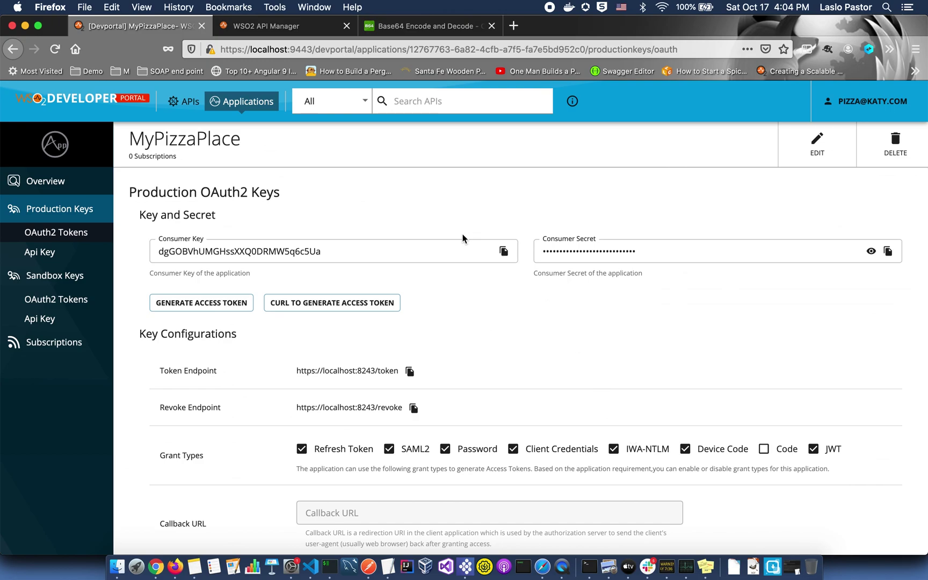
left_click(503, 251)
left_click(448, 26)
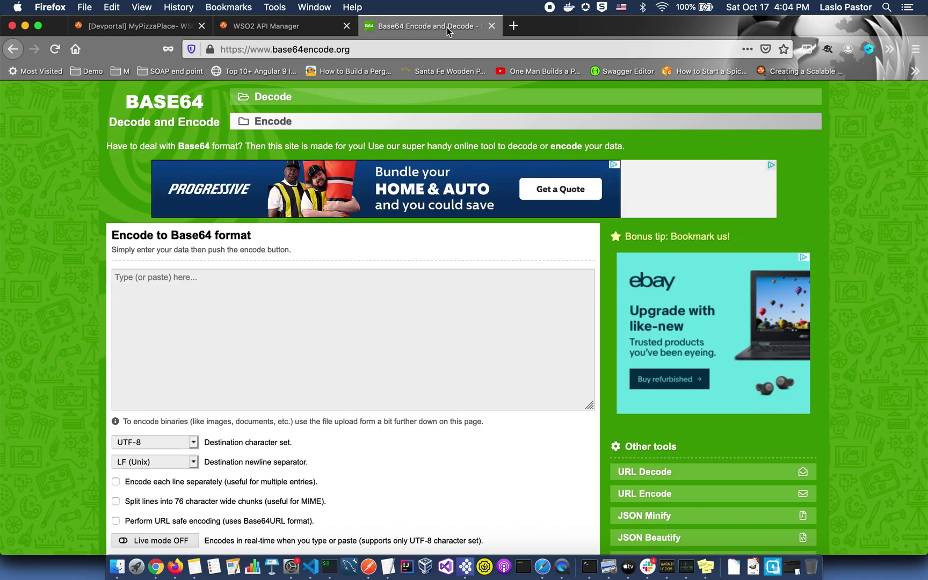
Paste the consumer key into base64encode.org and copy the consumer secret from the keys page.
key("super+v")
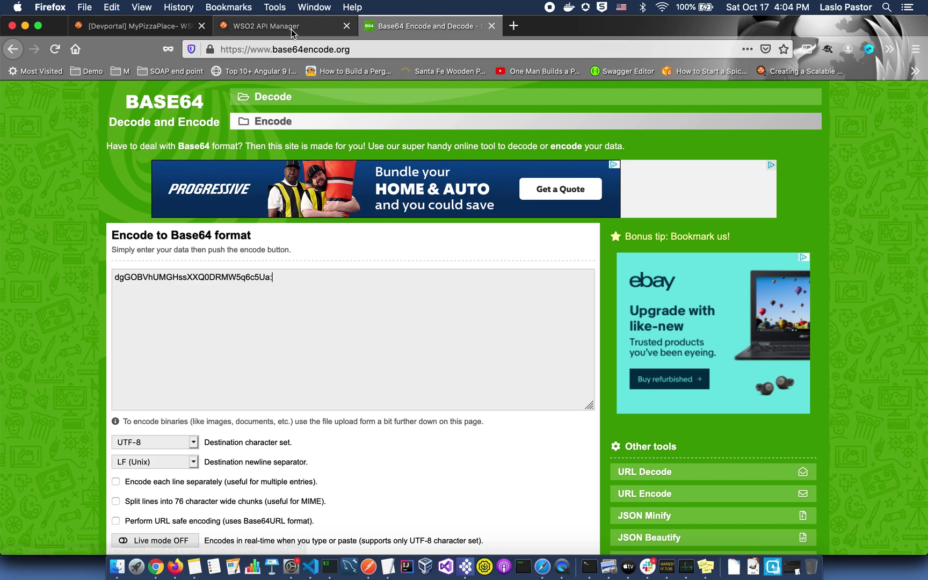
left_click(135, 26)
left_click(870, 251)
left_click(887, 251)
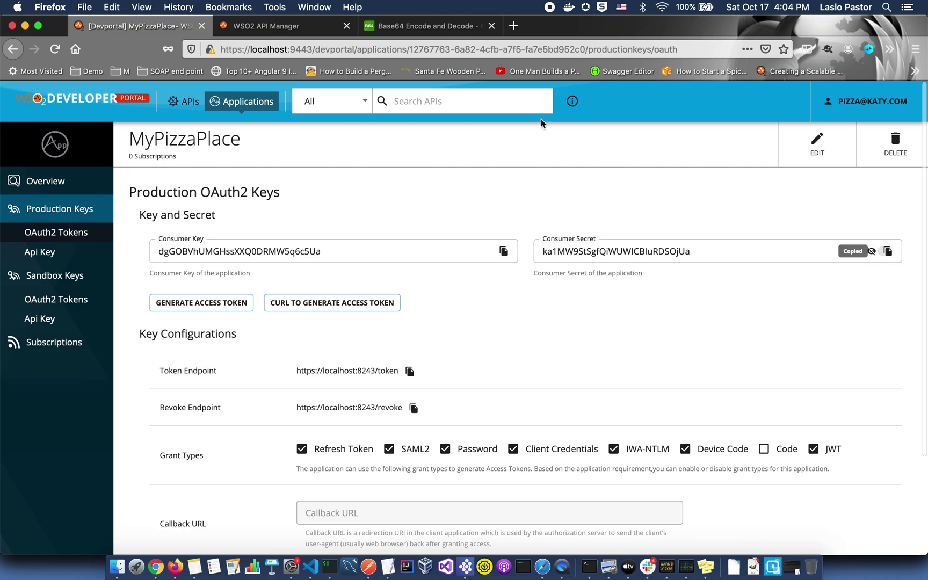
Append a colon and the consumer secret after the key, then select the encoded Base64 result.
left_click(442, 26)
left_click(378, 286)
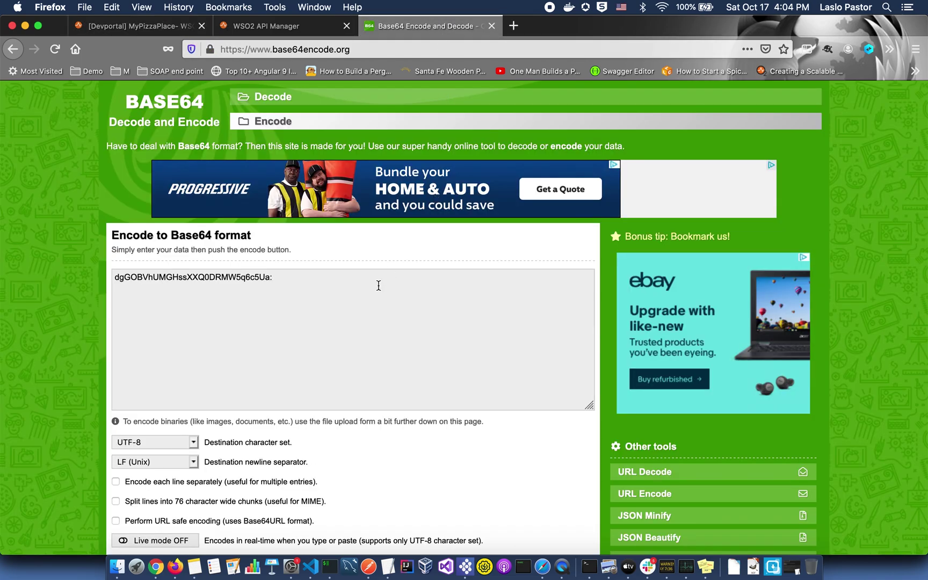
type(":")
key("super+v")
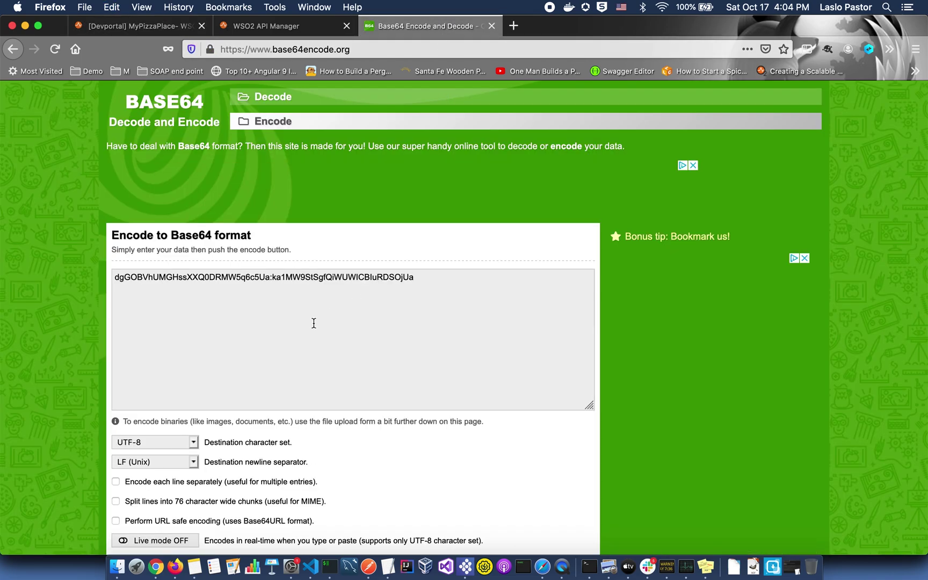
scroll(232, 384, "down", 3)
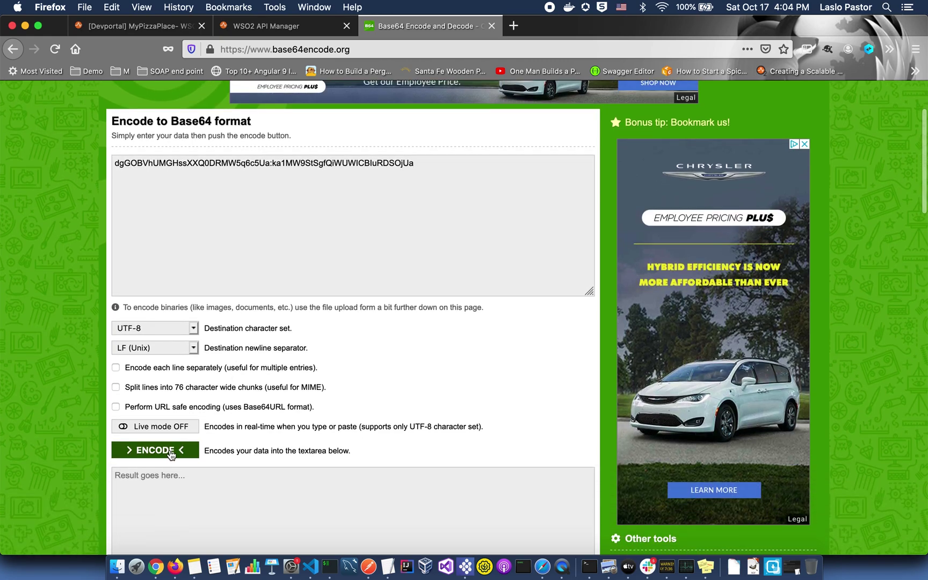
scroll(171, 454, "up", 3)
scroll(171, 455, "down", 7)
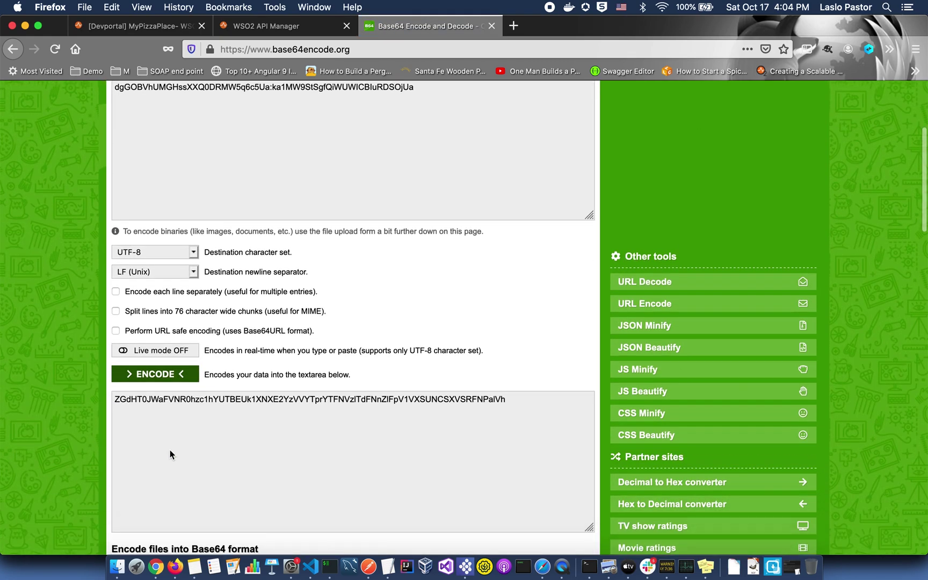
triple_click(326, 362)
left_click(52, 345)
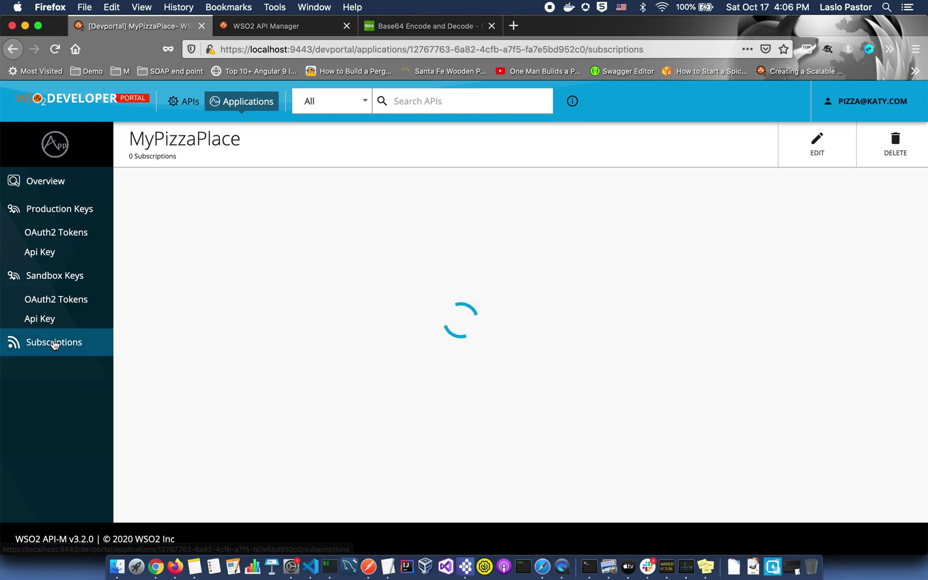
Subscribe MyPizzaPlace to PizzaShackAPI 1.0.0.
left_click(308, 193)
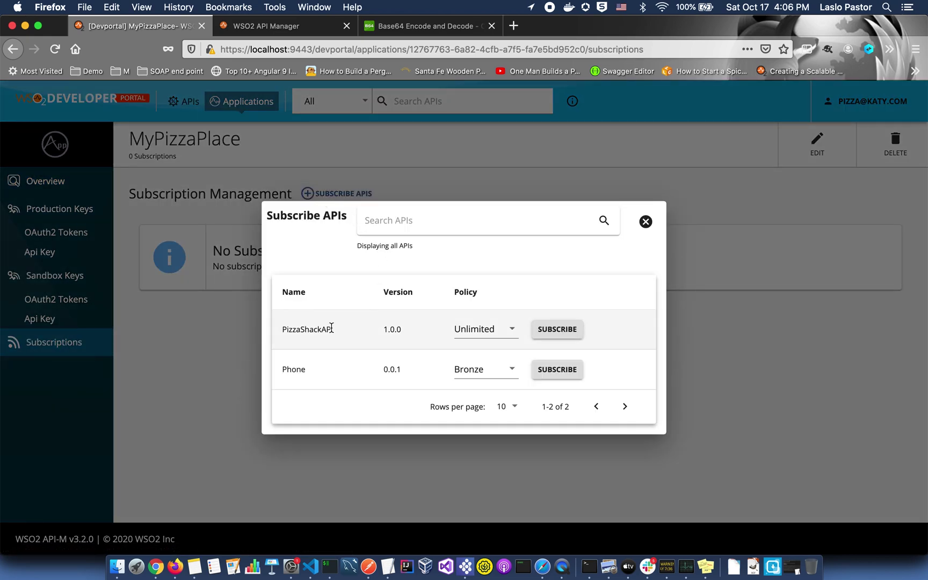
left_click(545, 329)
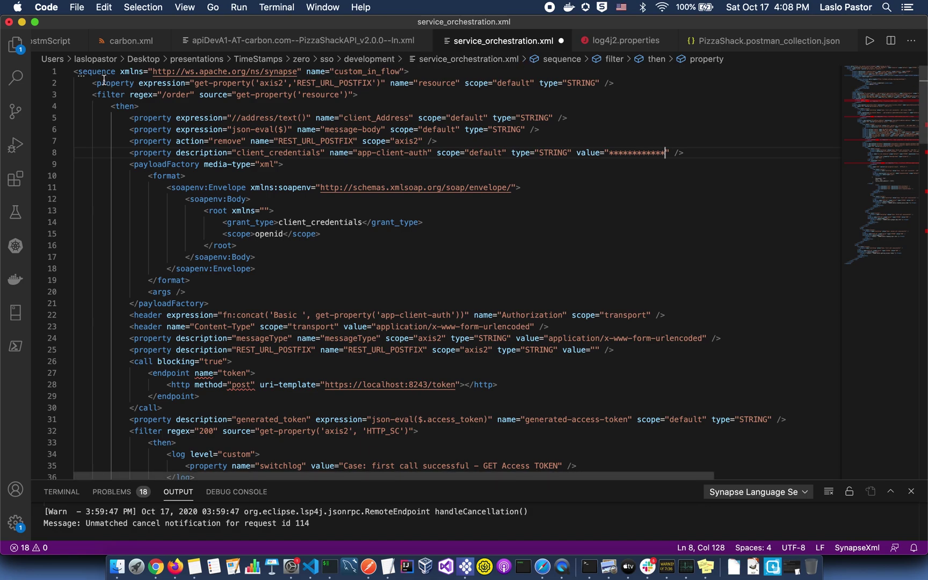
Highlight the resource property, /order filter, address expression and REST_URL_POSTFIX removal lines for review.
left_click_drag(91, 82, 617, 83)
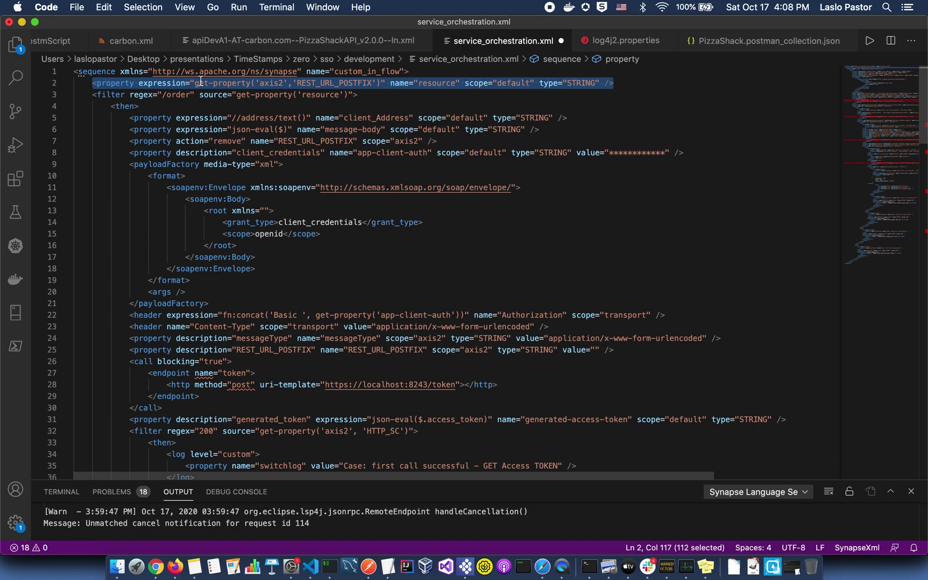
left_click_drag(146, 94, 191, 95)
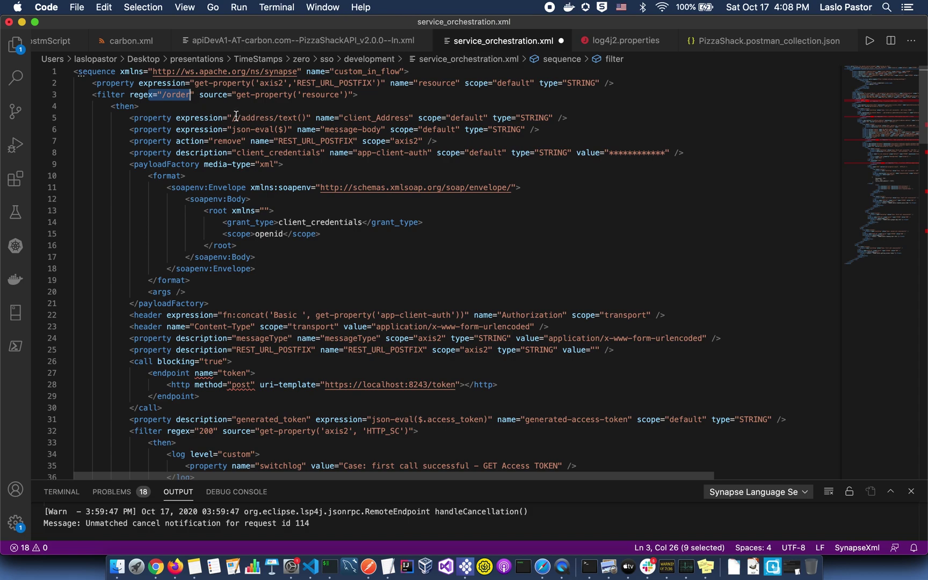
left_click_drag(232, 118, 383, 127)
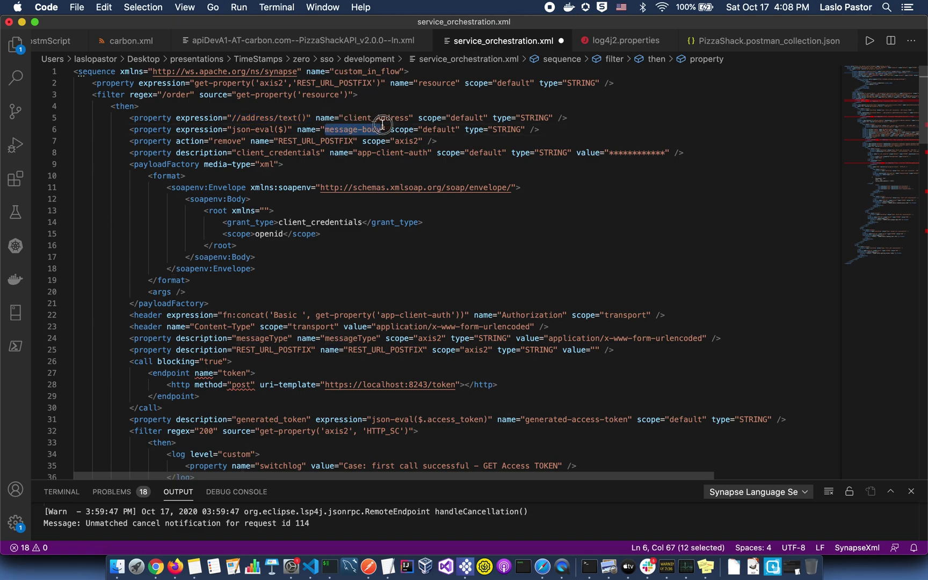
left_click_drag(256, 142, 445, 139)
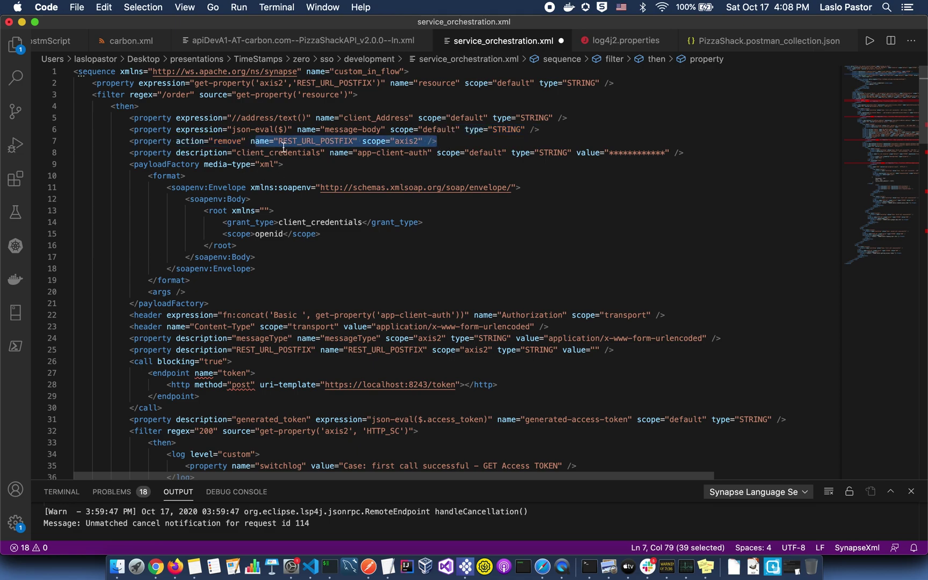
Copy the encoded credentials from the browser and select the app-client-auth asterisk placeholder.
key("super+Tab")
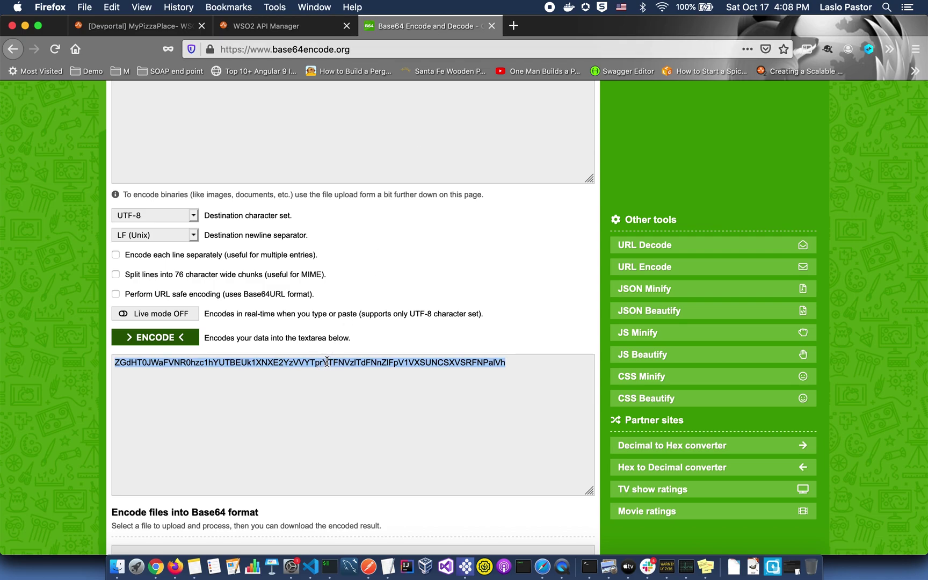
key("super+c")
key("super+Tab")
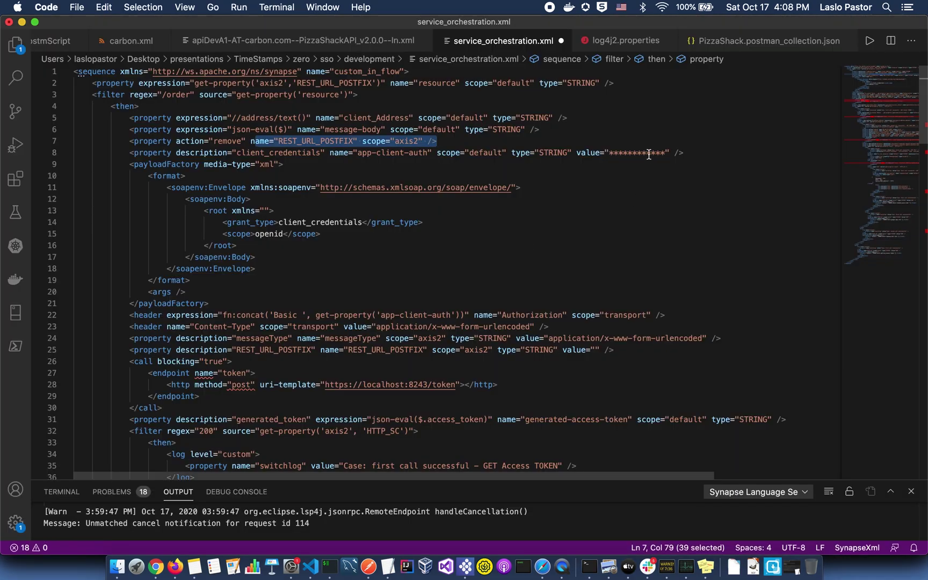
double_click(638, 149)
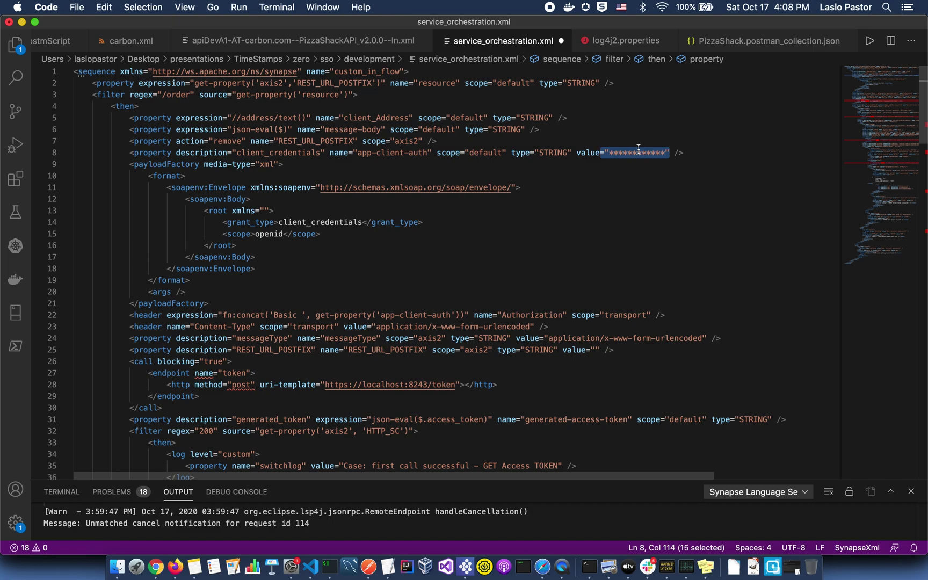
left_click(639, 148)
left_click_drag(664, 150, 611, 153)
Paste the encoded credentials over the placeholder and review the payloadFactory grant_type and scope lines.
key("super+v")
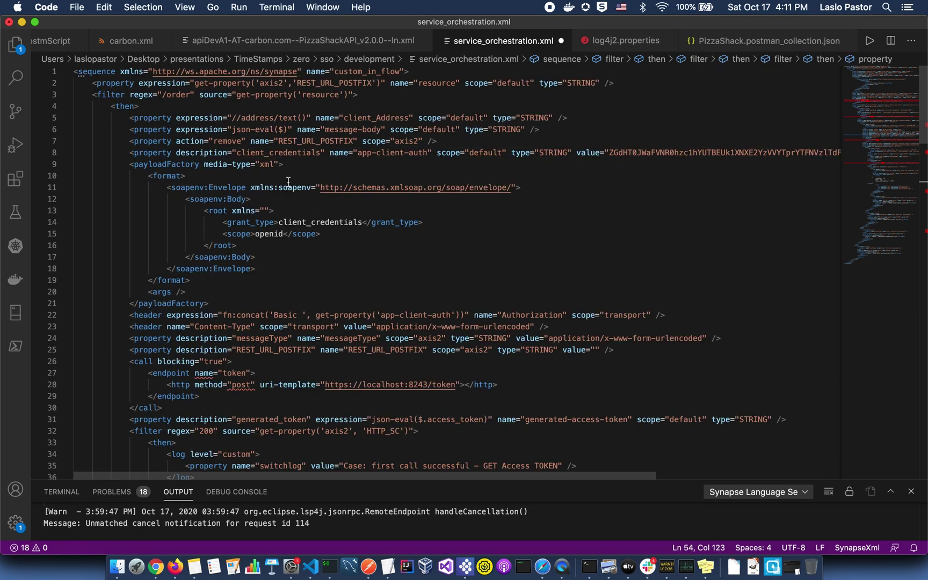
left_click_drag(129, 165, 198, 298)
left_click(347, 229)
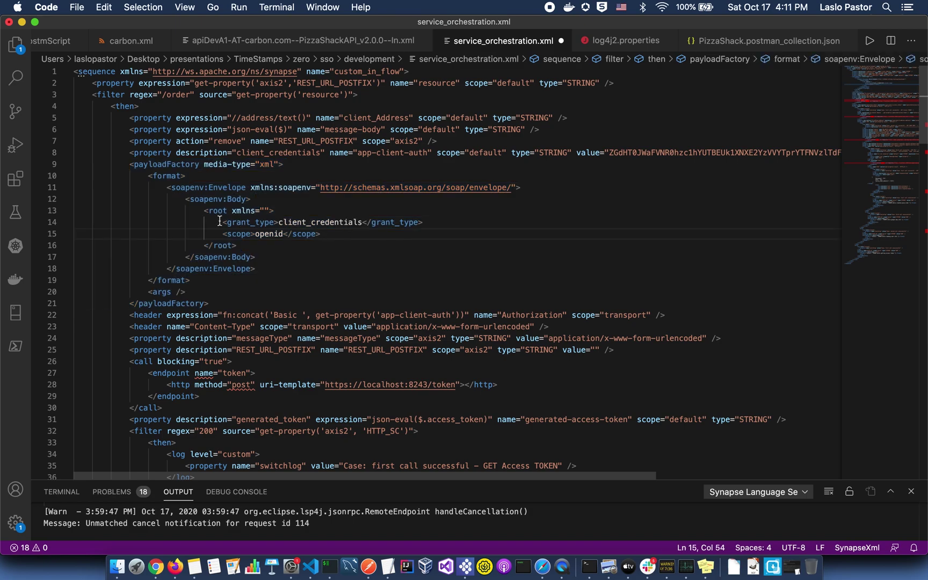
left_click_drag(220, 221, 347, 232)
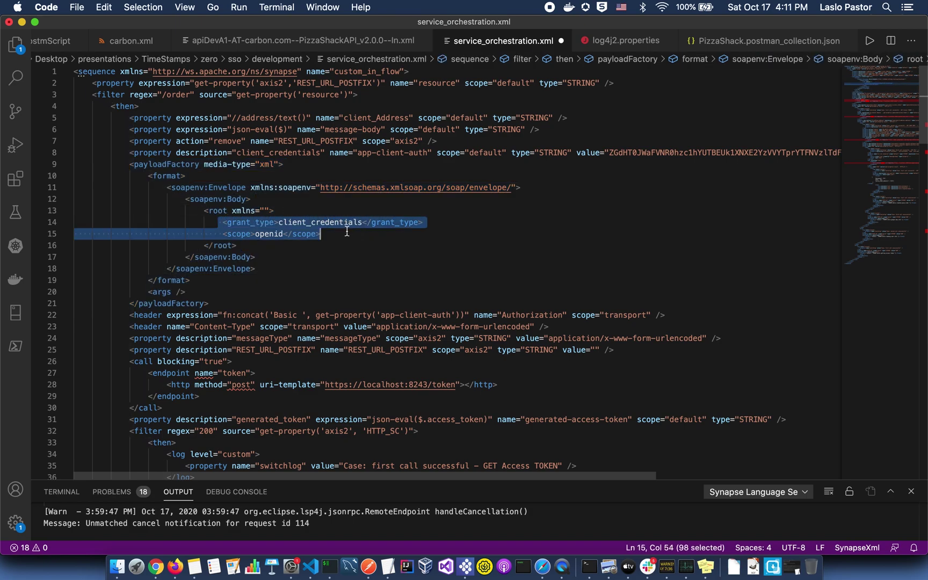
scroll(347, 231, "down", 5)
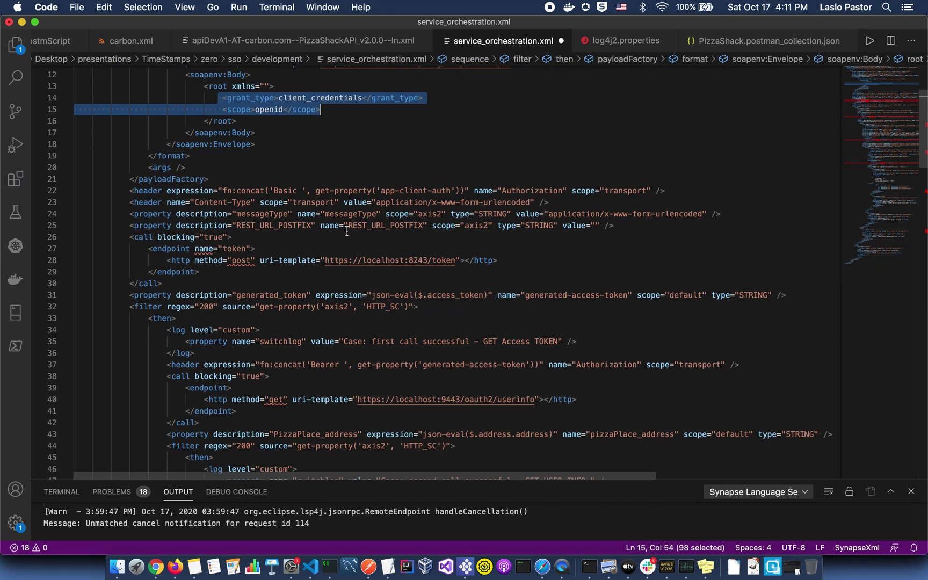
Review the token call: Authorization header, form-urlencoded messageType, token endpoint and access_token extraction.
double_click(543, 190)
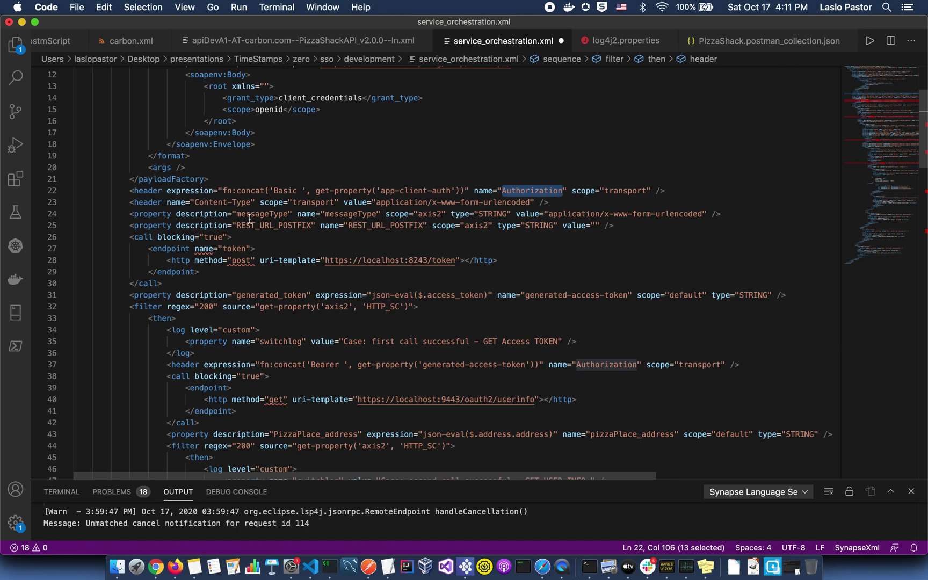
left_click_drag(241, 215, 283, 214)
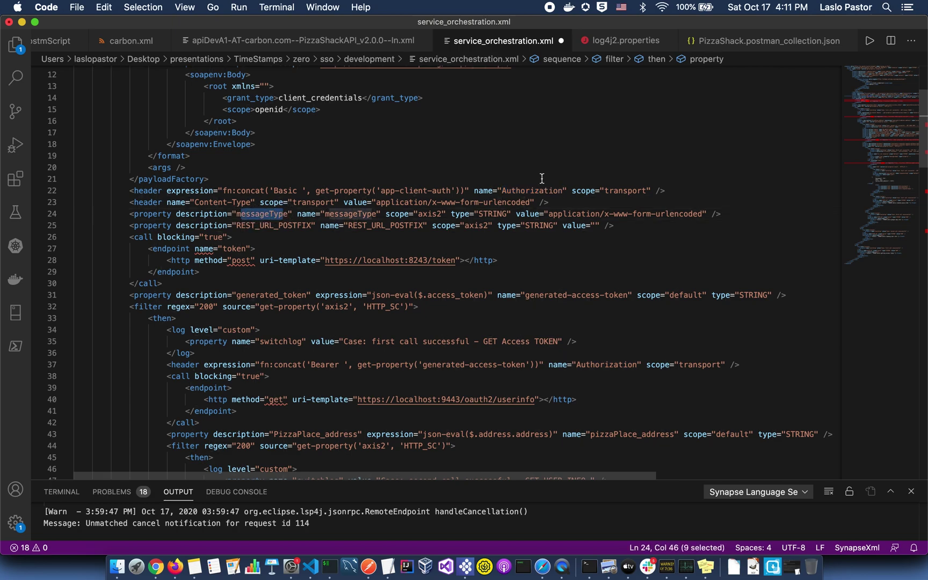
left_click_drag(549, 214, 704, 214)
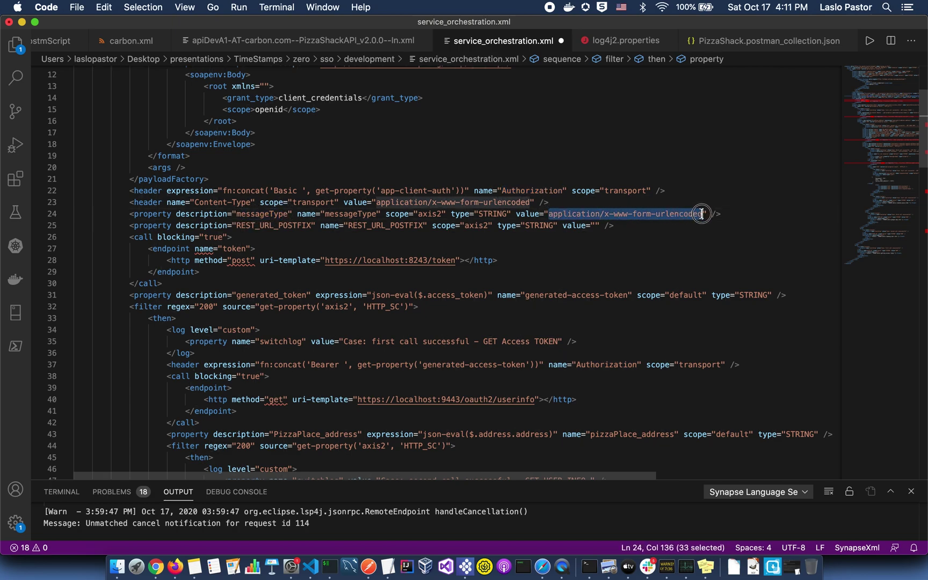
left_click(129, 225)
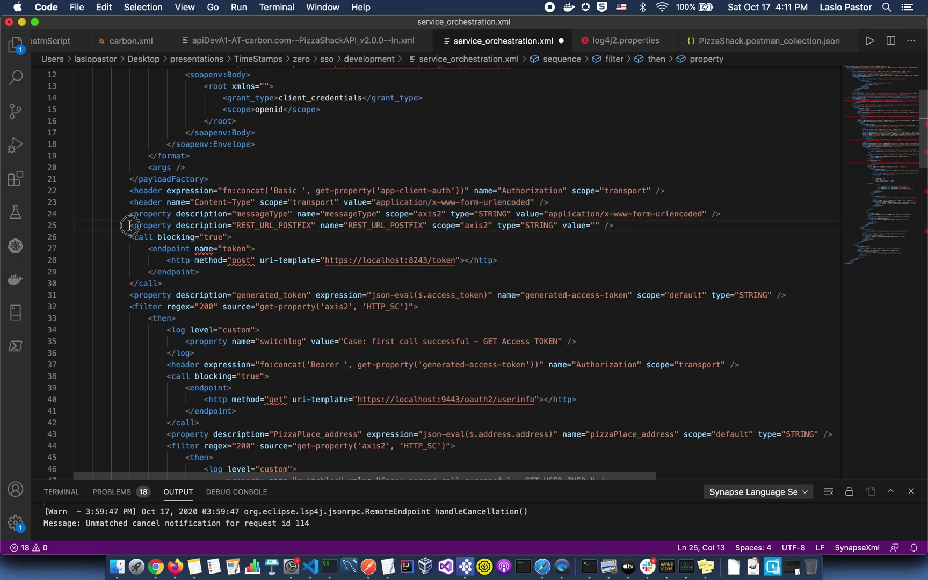
left_click_drag(129, 237, 162, 283)
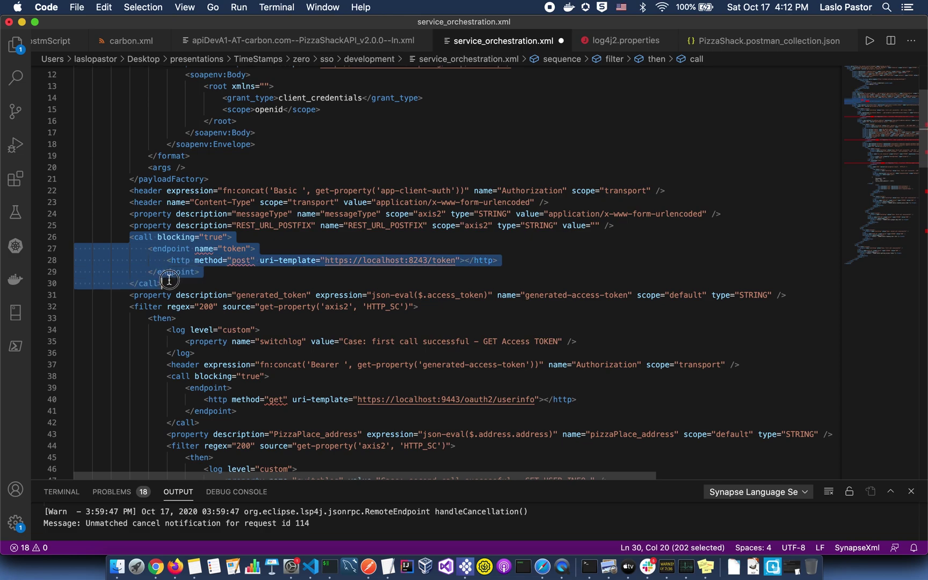
left_click(511, 252)
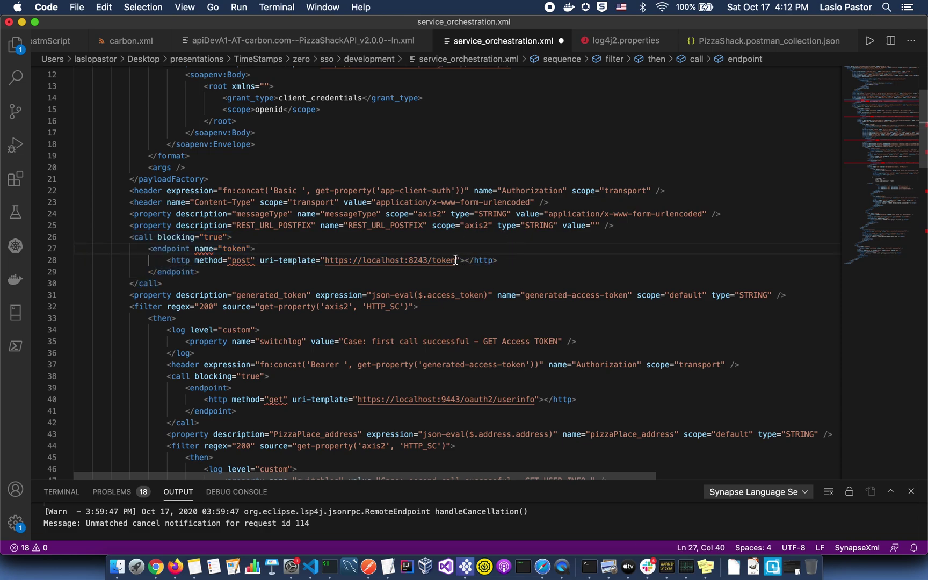
left_click_drag(455, 260, 325, 260)
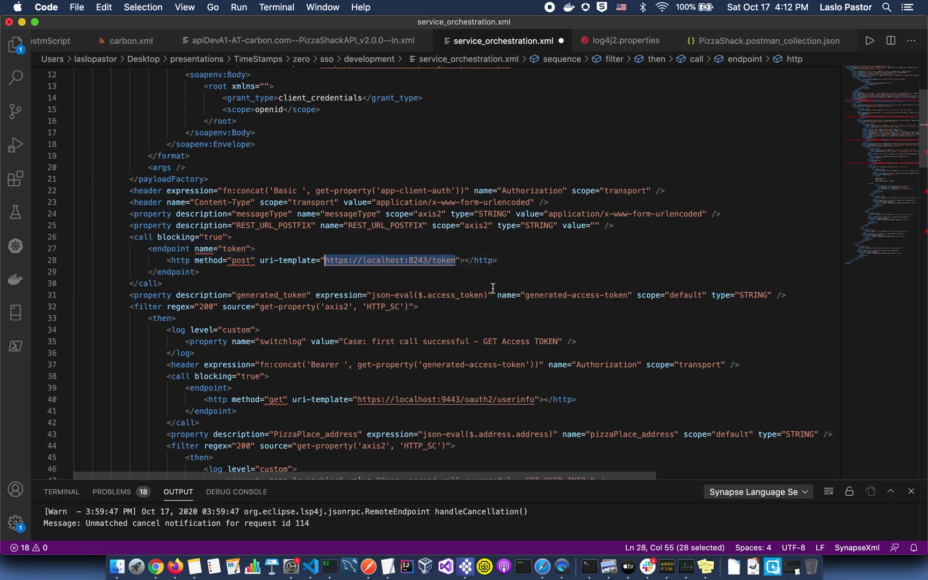
left_click_drag(372, 295, 487, 297)
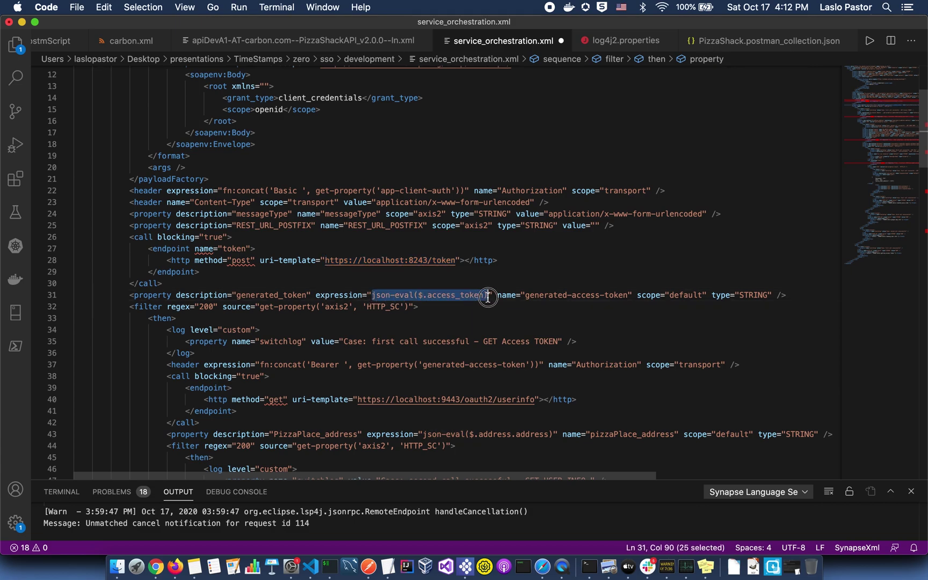
left_click_drag(237, 294, 307, 295)
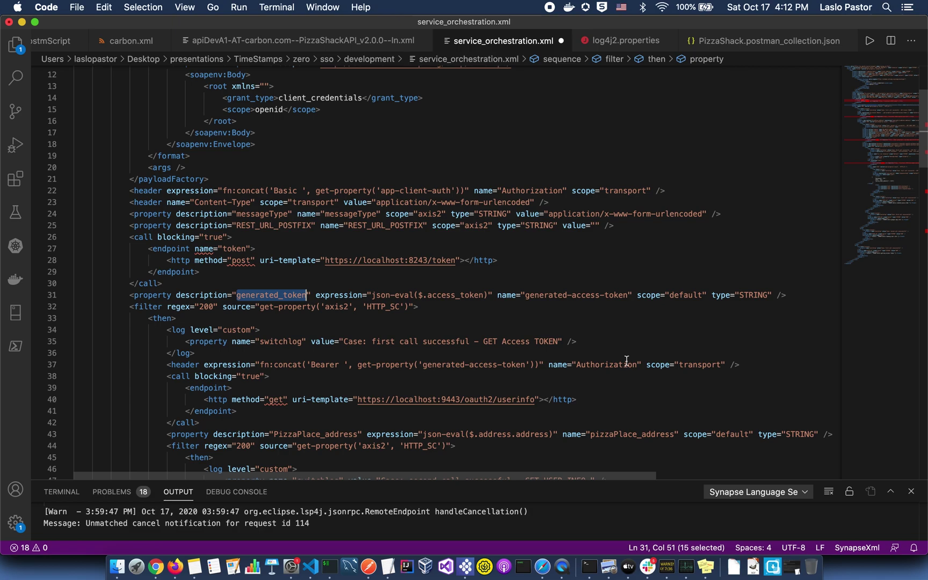
left_click_drag(637, 365, 576, 365)
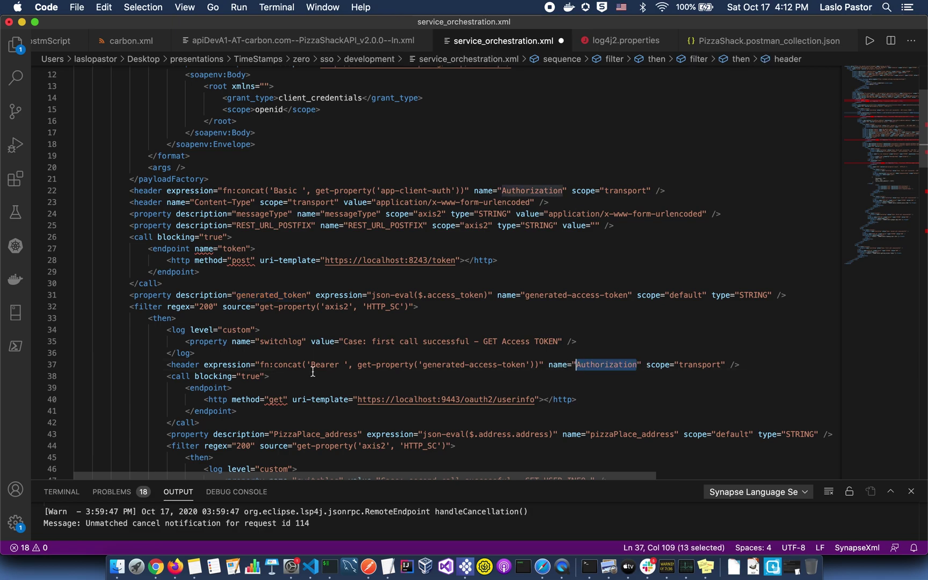
Review the userinfo call: Bearer header, userinfo endpoint and PizzaPlace_address extraction.
scroll(379, 380, "down", 3)
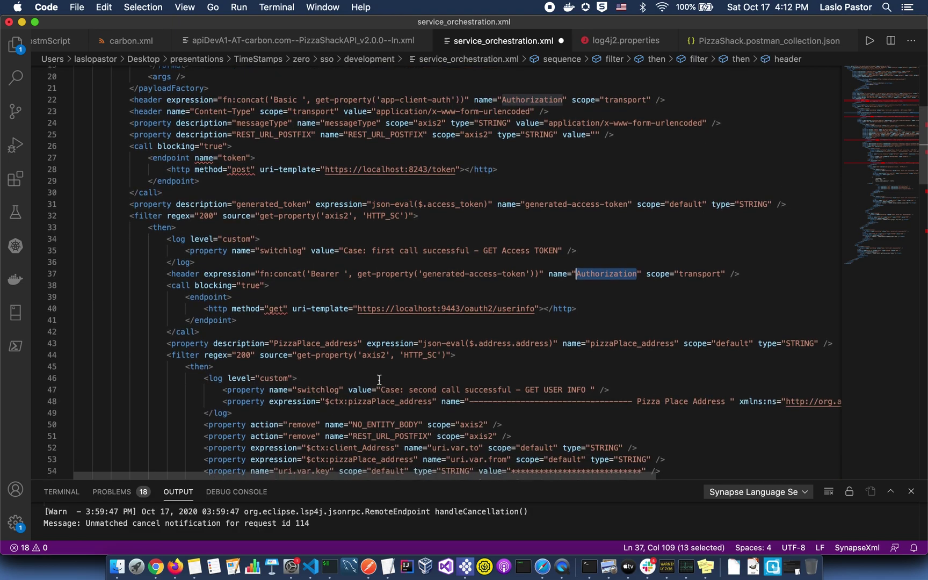
double_click(328, 273)
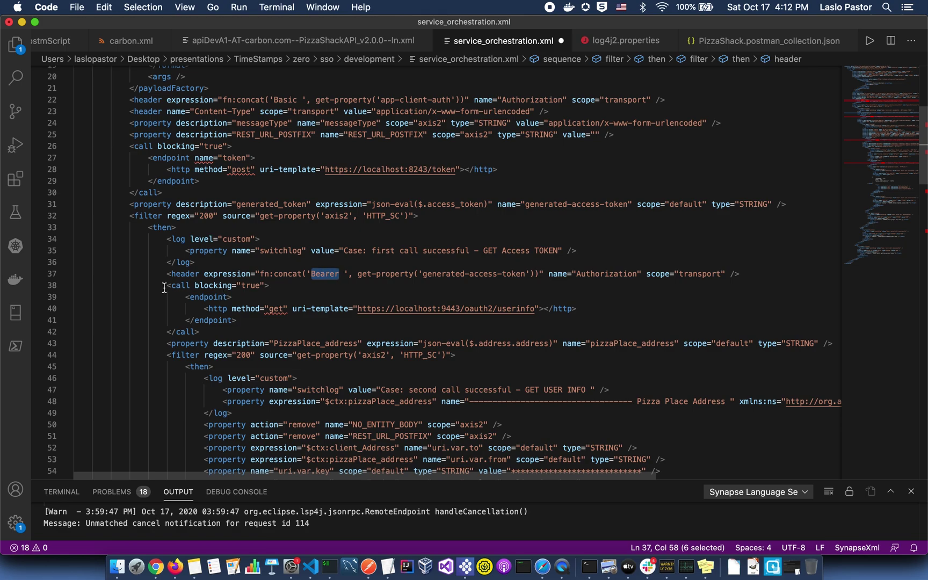
left_click_drag(534, 309, 356, 311)
scroll(356, 312, "down", 3)
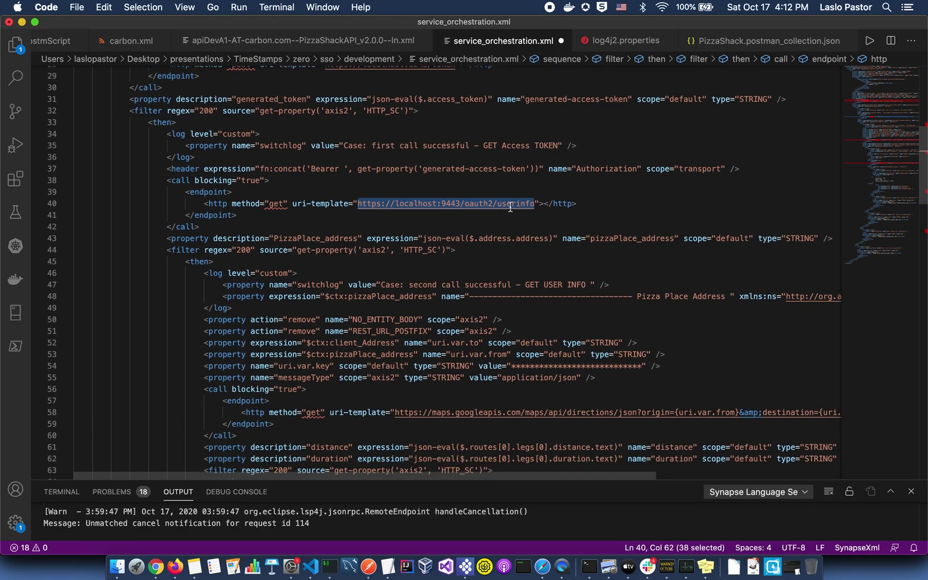
left_click_drag(553, 237, 422, 238)
left_click_drag(275, 238, 356, 237)
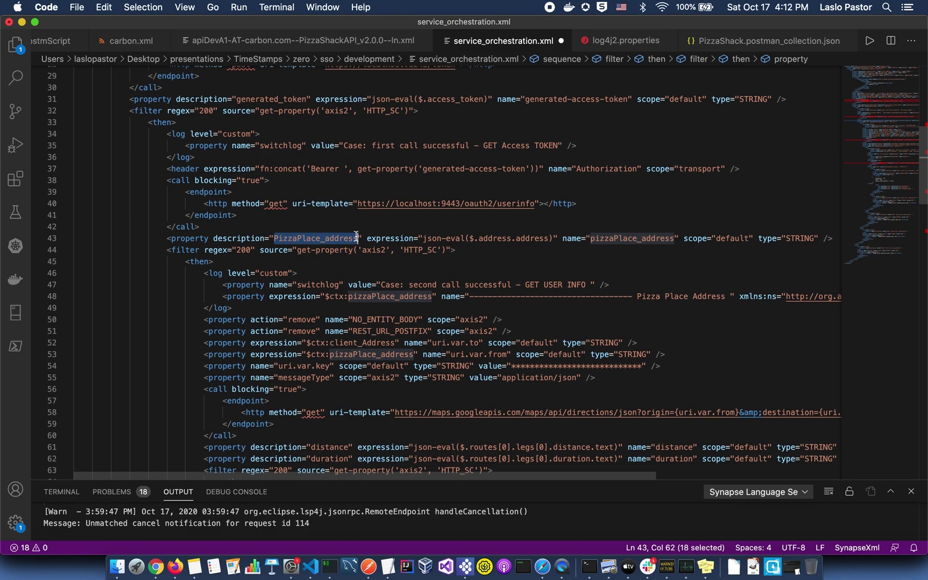
Review the remove-property lines and maps call: origin expression, masked API key, application/json type.
scroll(321, 328, "down", 5)
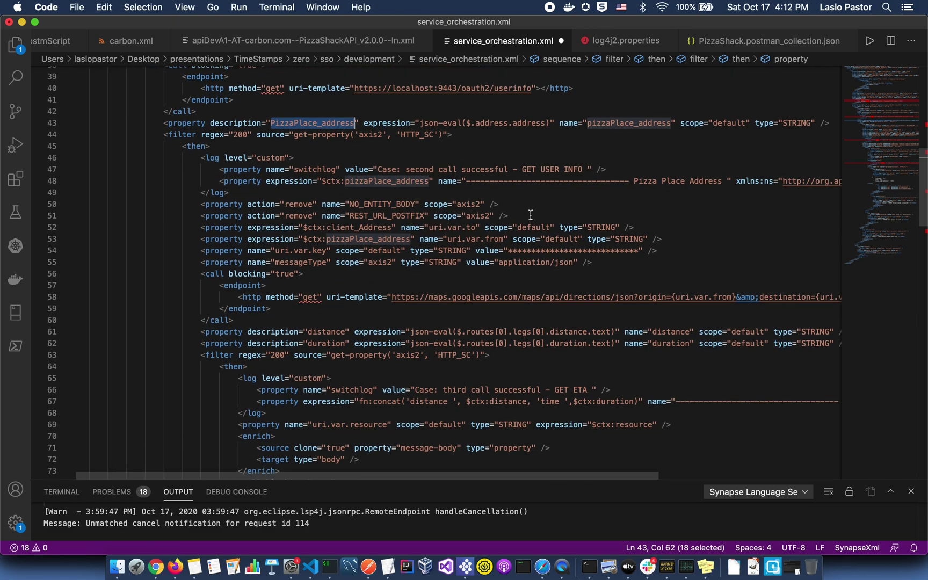
left_click_drag(516, 216, 198, 207)
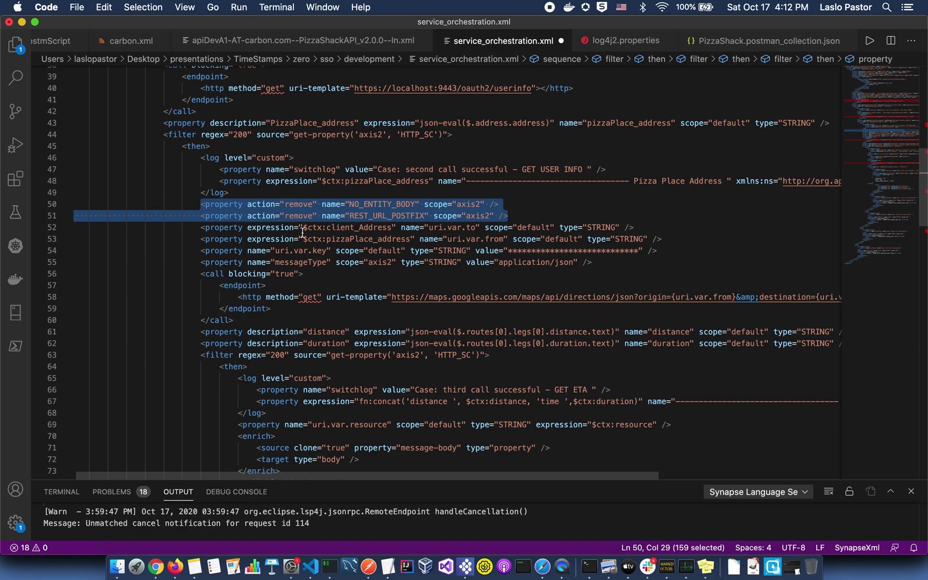
mouse_move(308, 228)
left_mouse_down()
mouse_move(383, 228)
mouse_move(412, 239)
mouse_move(309, 239)
left_mouse_up()
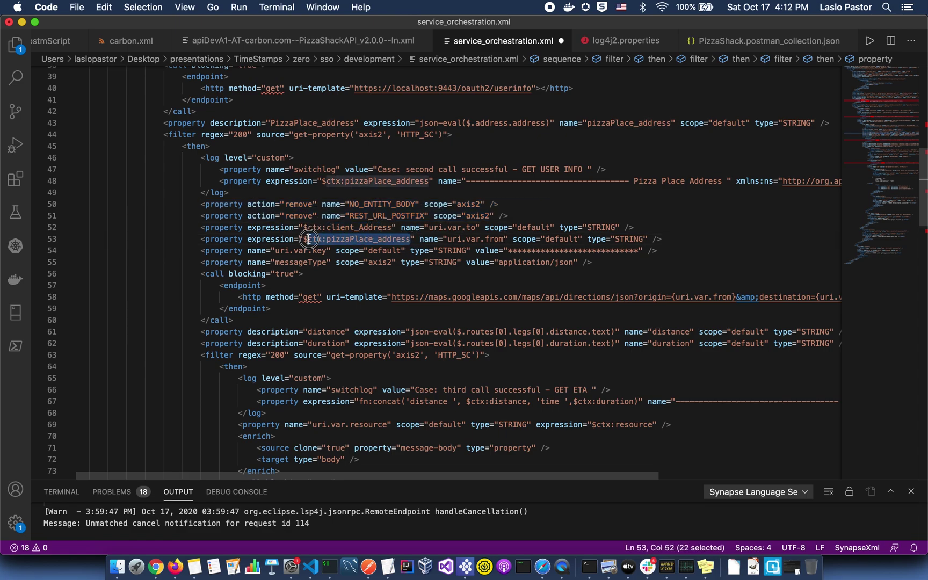
left_click_drag(519, 251, 631, 249)
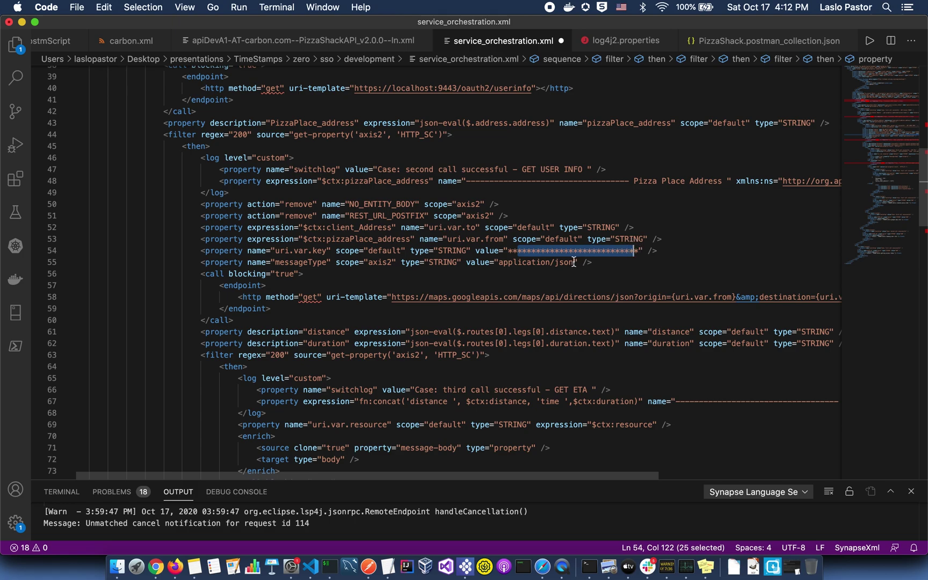
left_click_drag(573, 261, 502, 262)
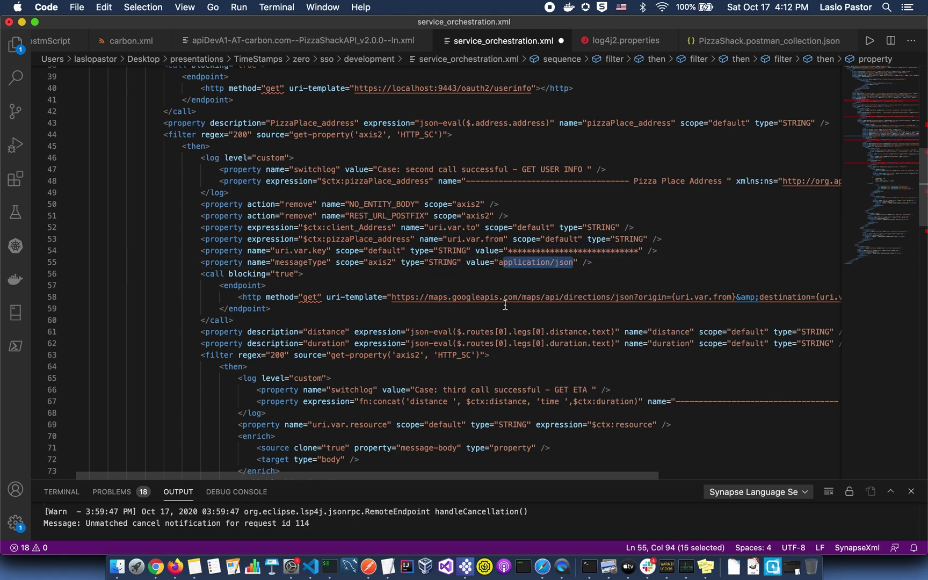
Highlight the maps directions request URL and the distance and duration properties.
scroll(505, 304, "right", 5)
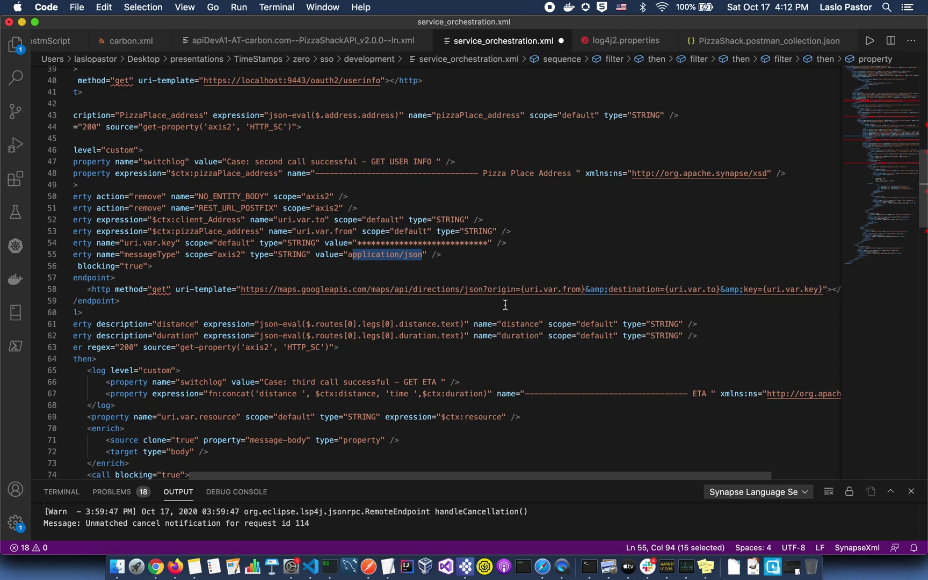
left_click_drag(278, 289, 803, 289)
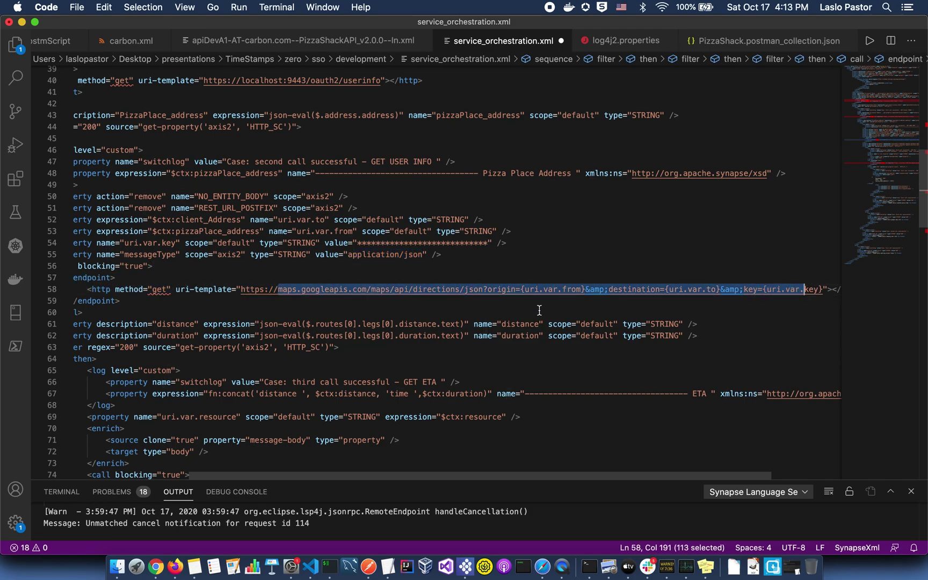
scroll(539, 311, "left", 3)
scroll(539, 311, "down", 2)
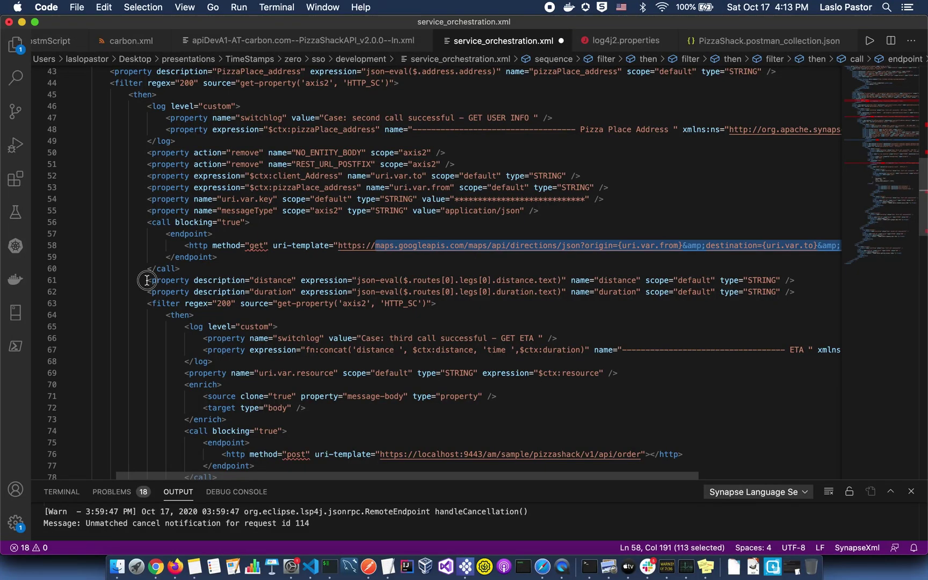
left_click_drag(147, 279, 296, 291)
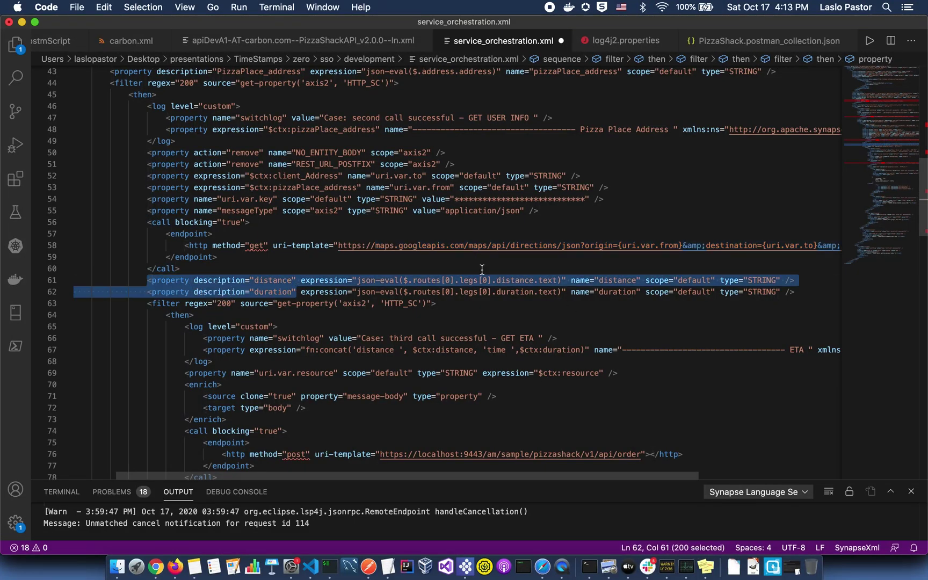
Review the enrich block, local order URL and response payload, then sign in to Publisher as admin.
scroll(610, 292, "down", 4)
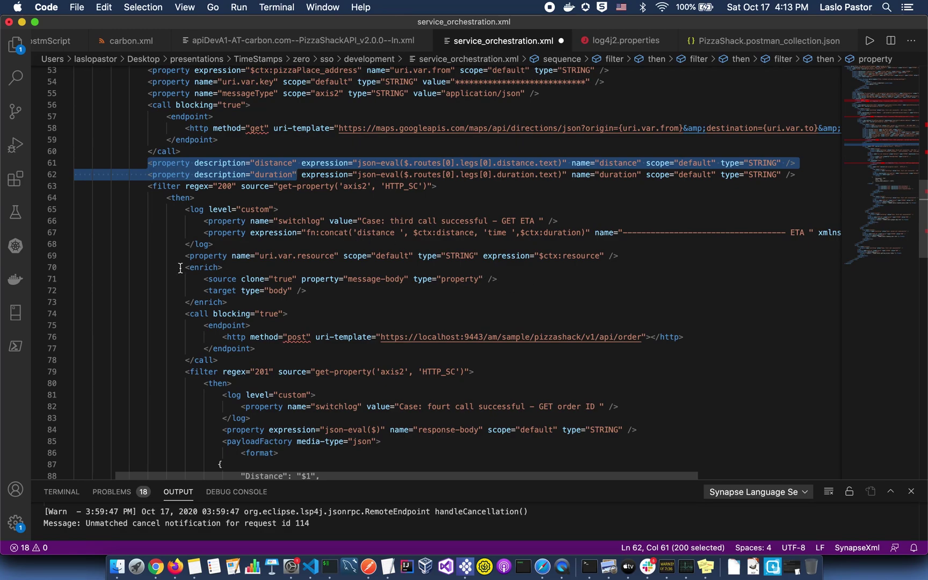
left_click_drag(181, 267, 245, 301)
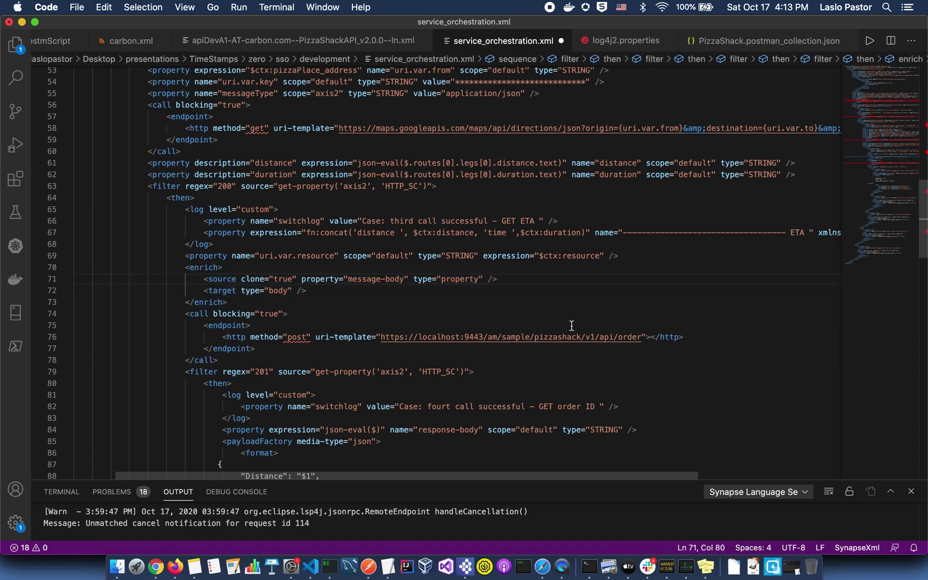
left_click(643, 336)
left_click_drag(643, 336, 382, 339)
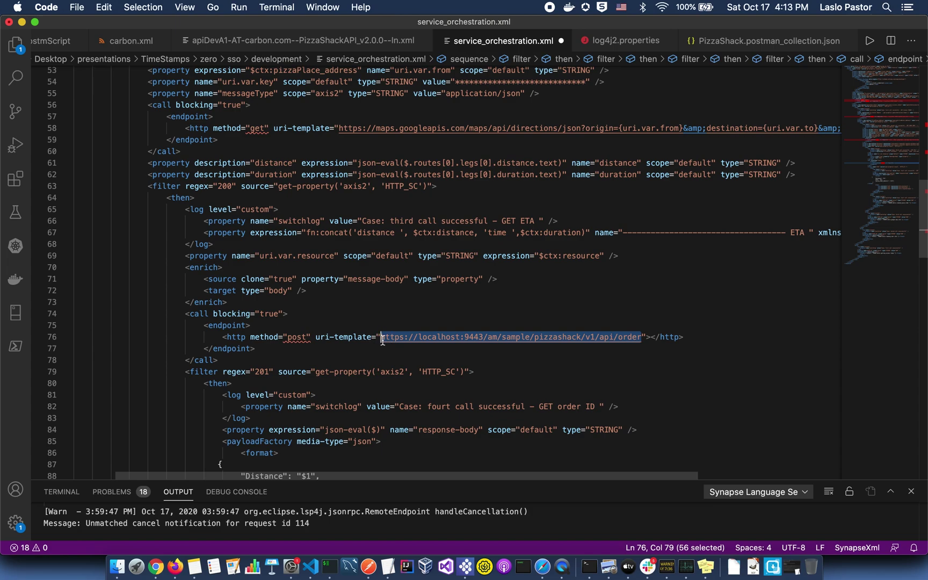
scroll(383, 340, "down", 5)
scroll(382, 339, "down", 3)
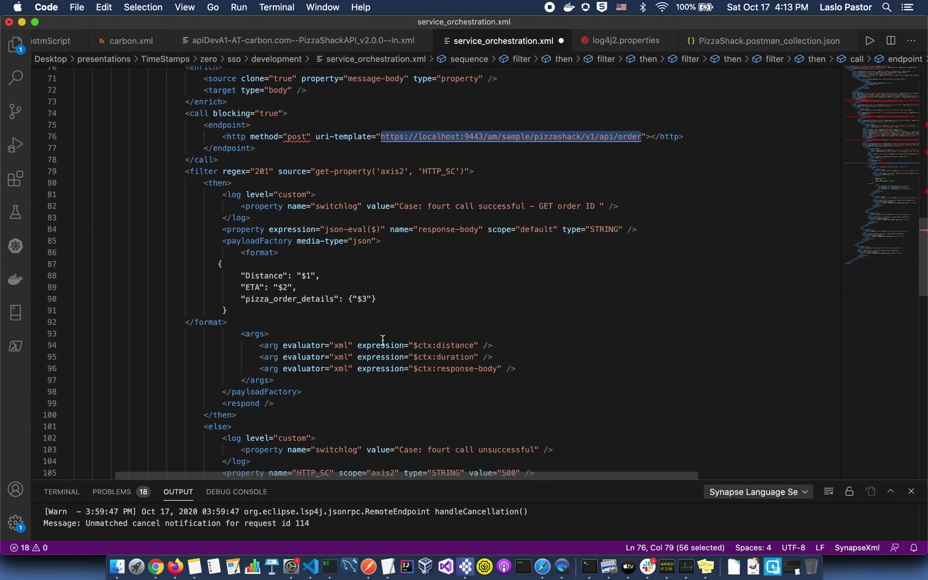
left_click_drag(240, 215, 313, 368)
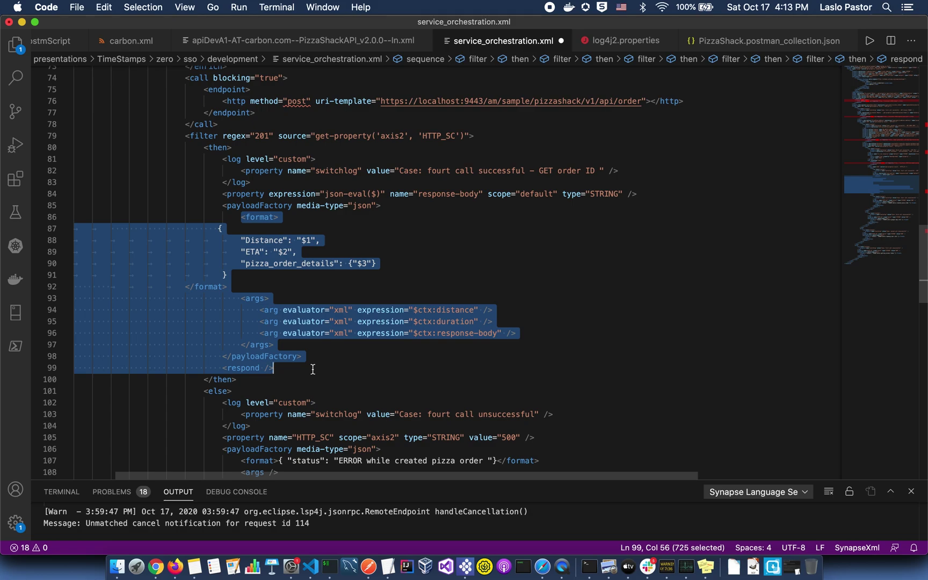
type("admin")
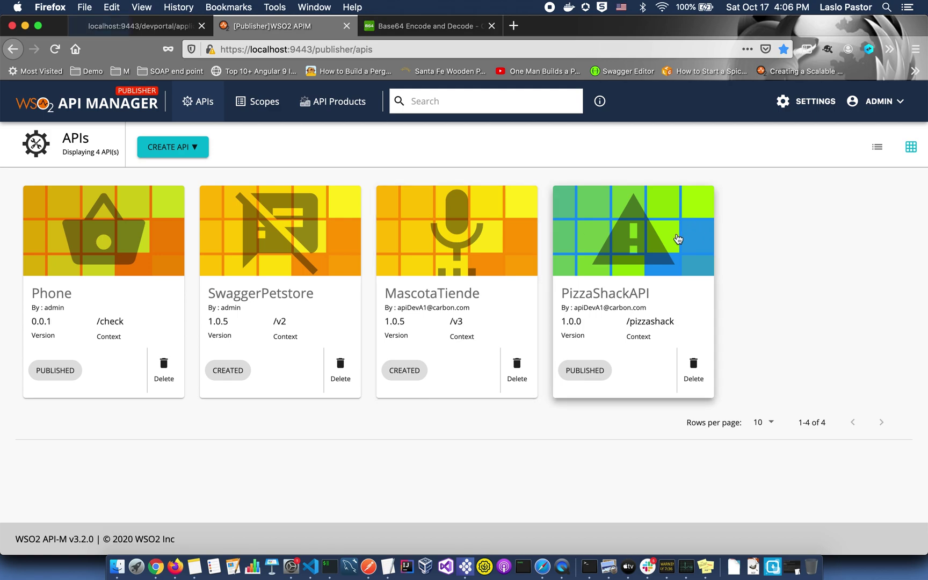
Create version 2.0.0 of PizzaShackAPI.
left_click(660, 233)
left_click(797, 145)
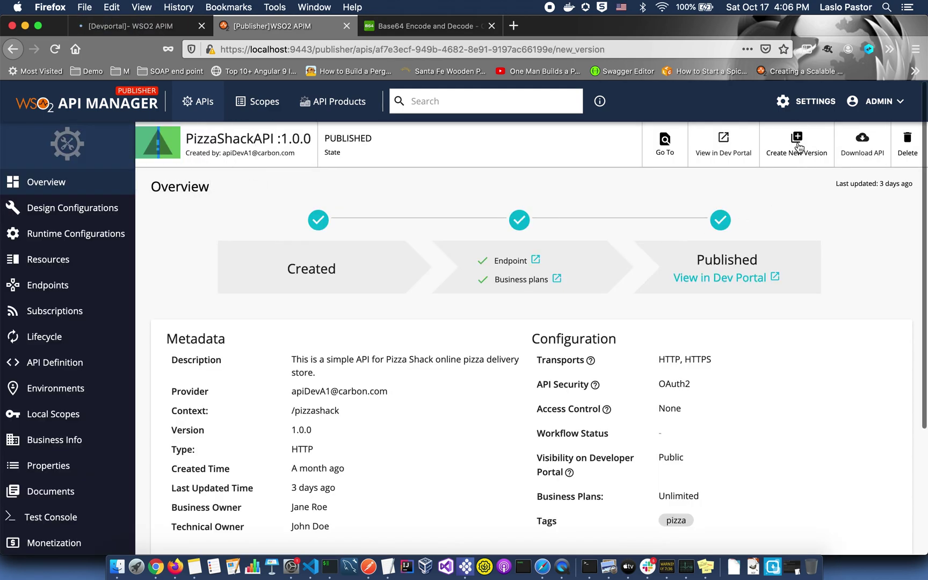
type("2.0.0")
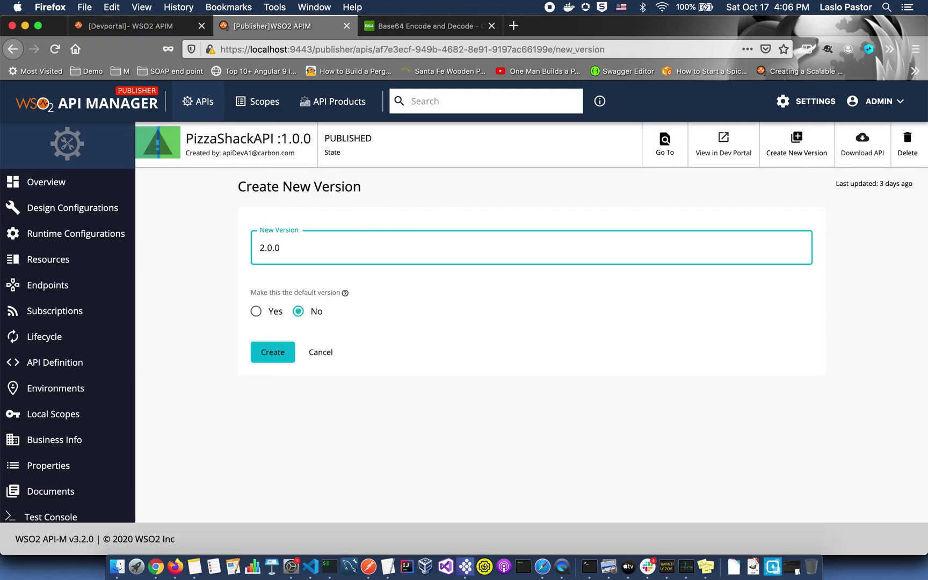
left_click(282, 356)
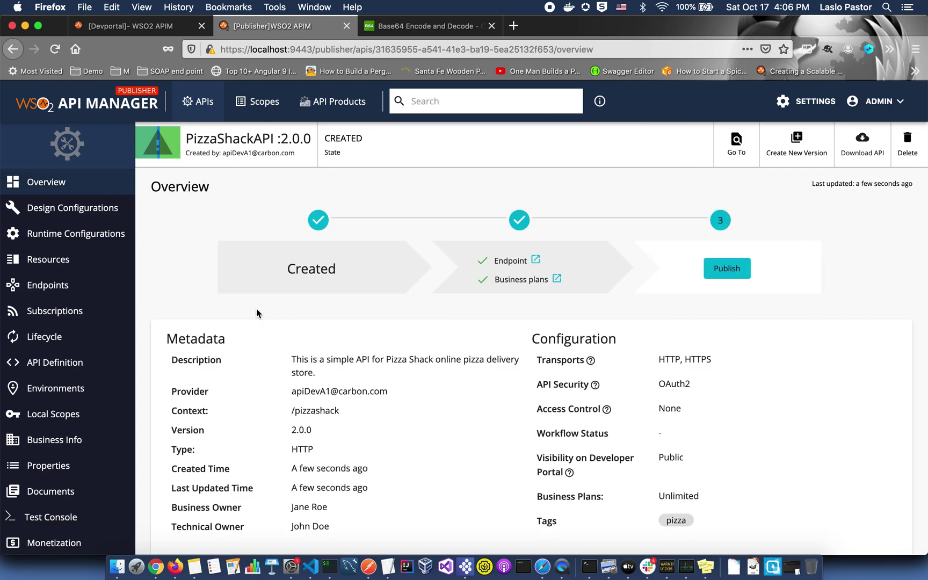
Upload service_orchestration.xml as the custom request mediation policy and save the runtime configuration.
left_click(70, 239)
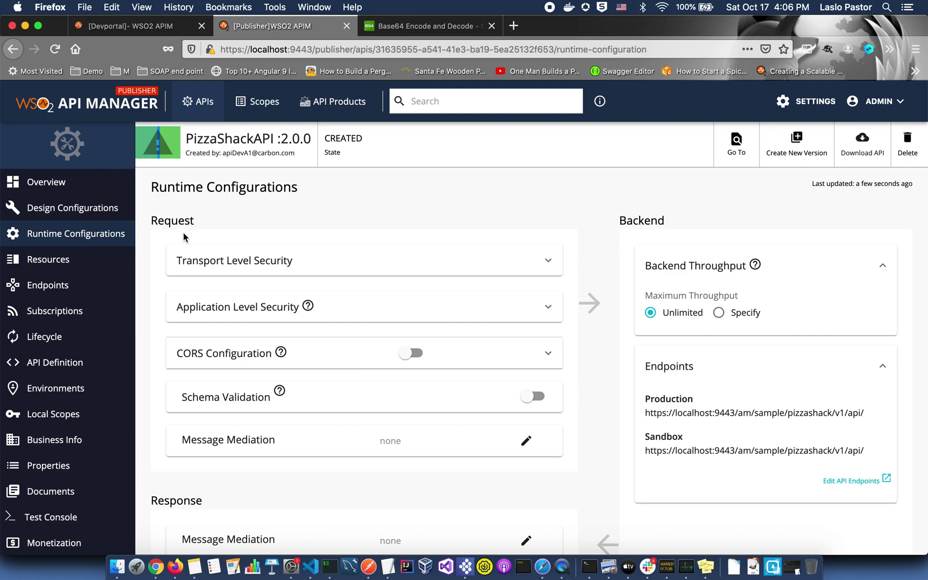
left_click(525, 441)
left_click(440, 321)
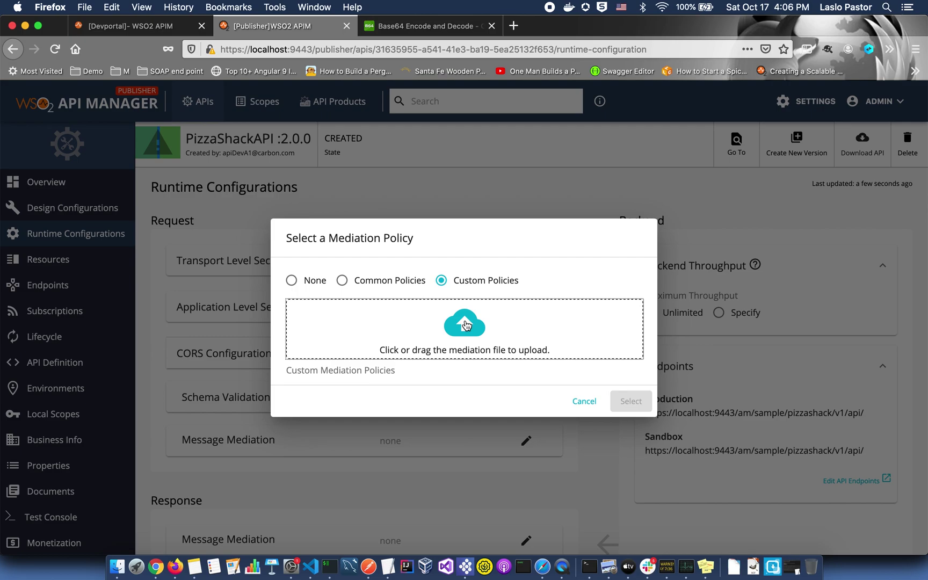
left_click(465, 324)
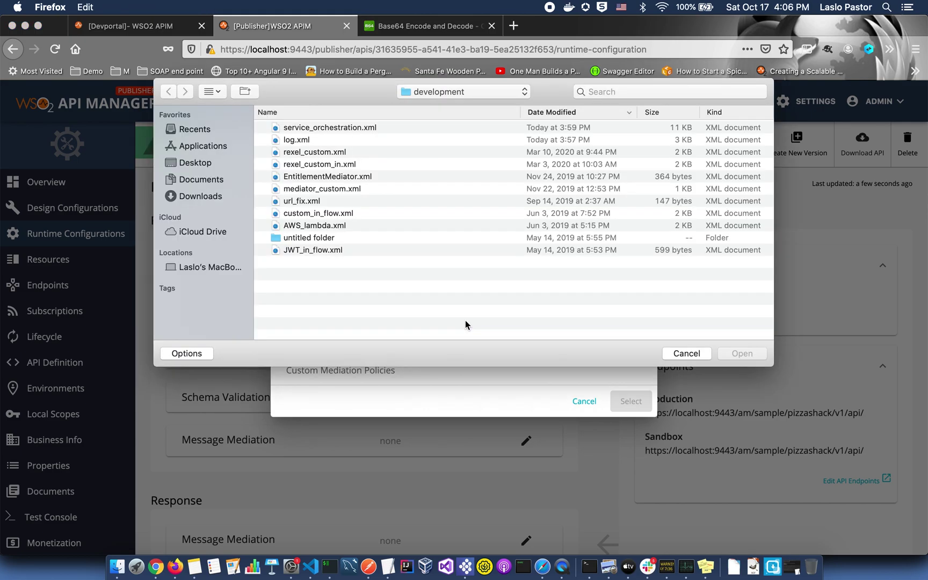
left_click(356, 127)
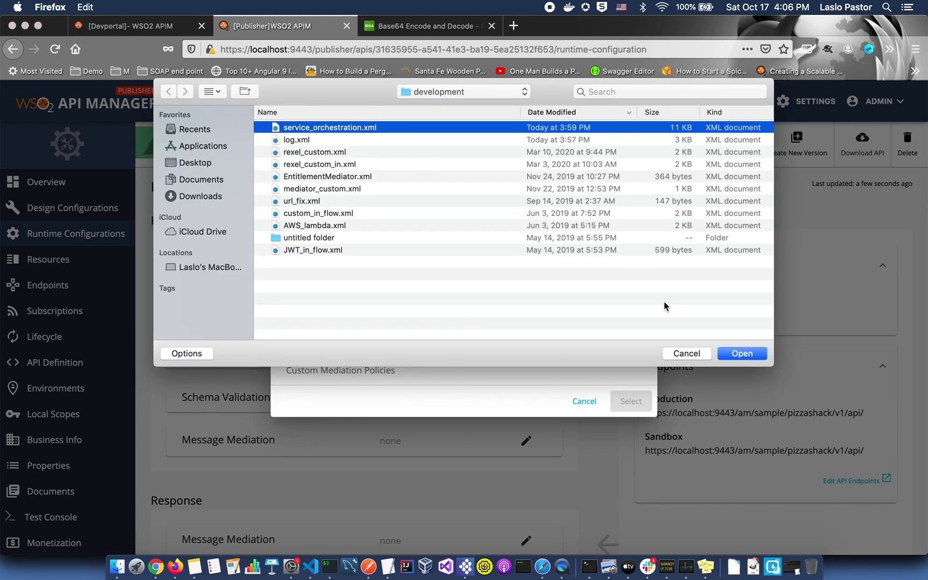
left_click(741, 353)
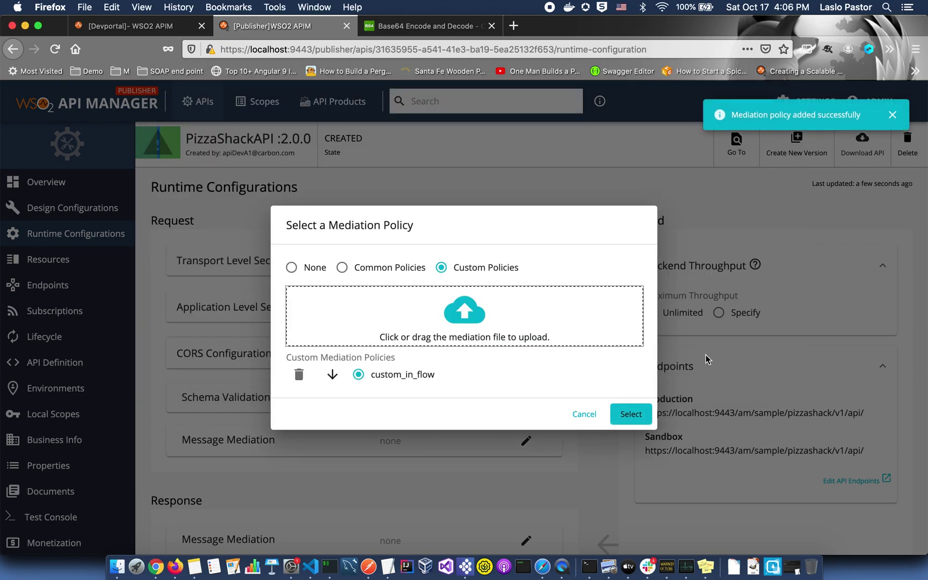
left_click(631, 413)
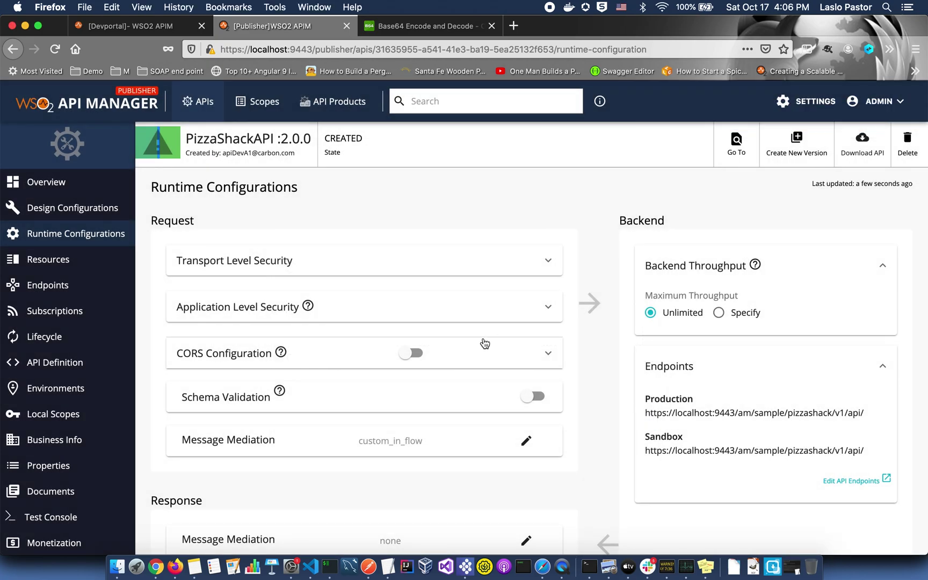
scroll(484, 342, "down", 5)
left_click(173, 496)
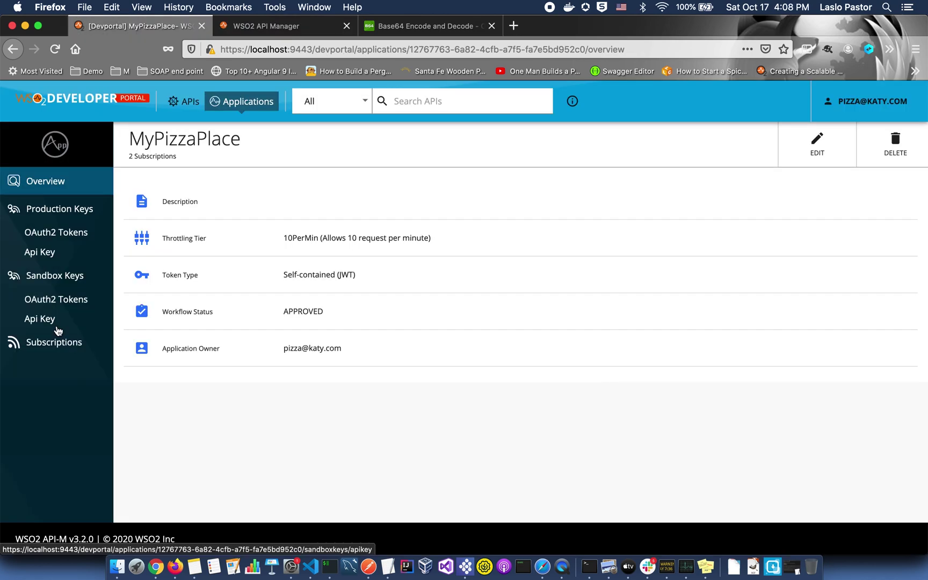
Add three requested claim rows to the MyPizzaPlace service provider.
left_click(56, 345)
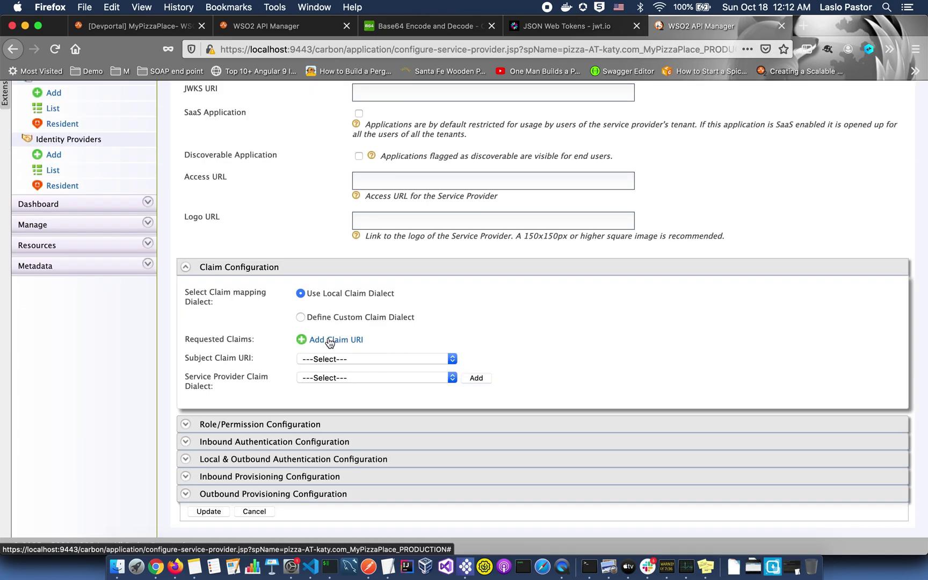
left_click(329, 341)
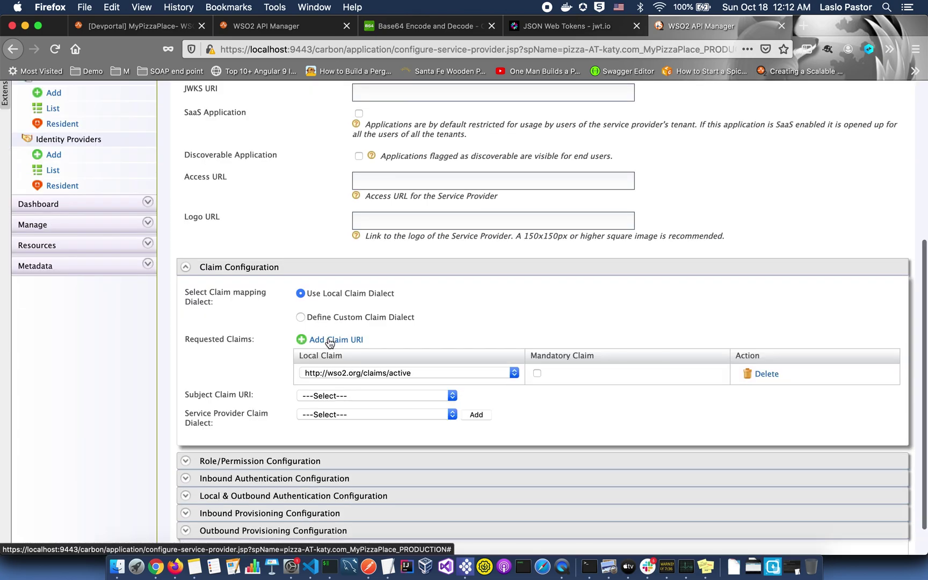
left_click(330, 340)
left_click(330, 340)
Set the first requested claim to addresses and the second to displayName, then open the third's choices.
left_click(512, 374)
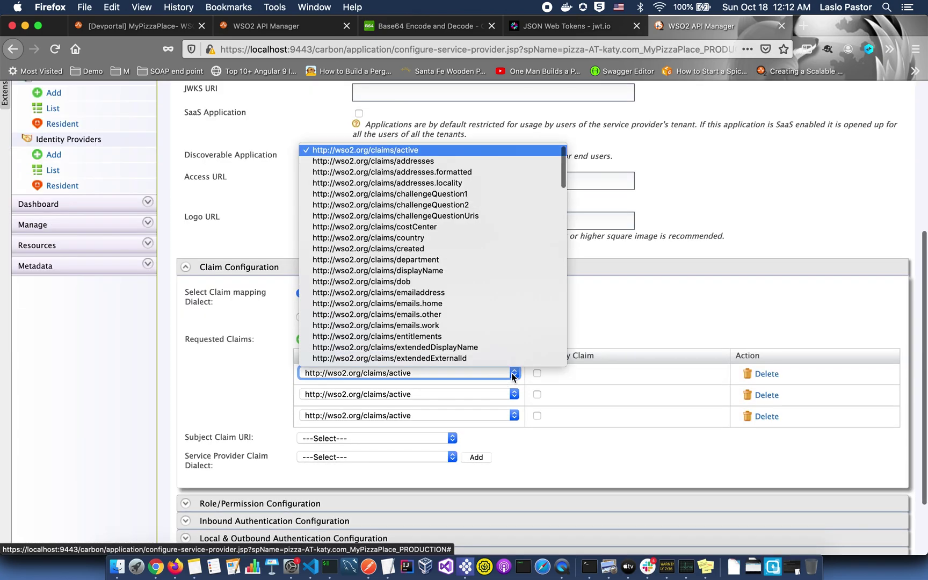
left_click(441, 161)
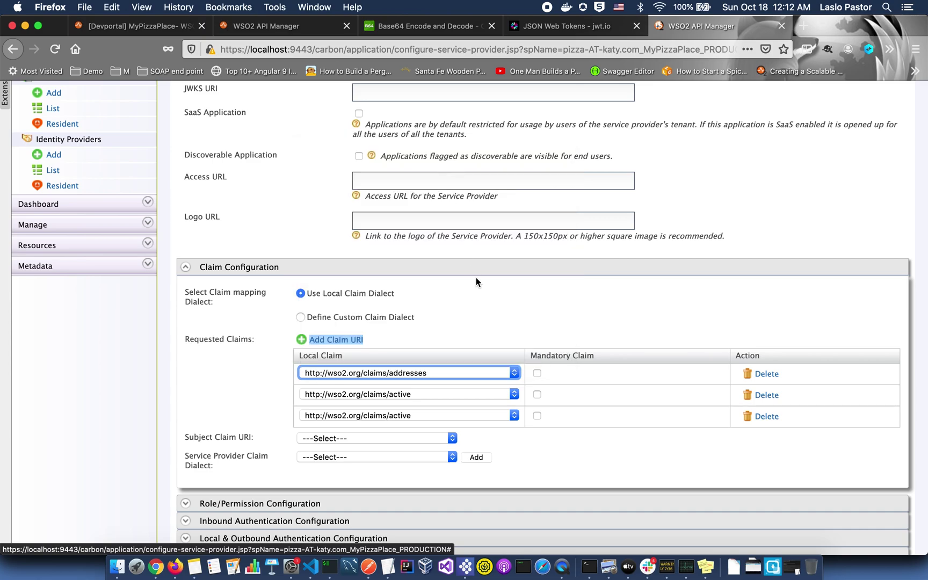
left_click(513, 392)
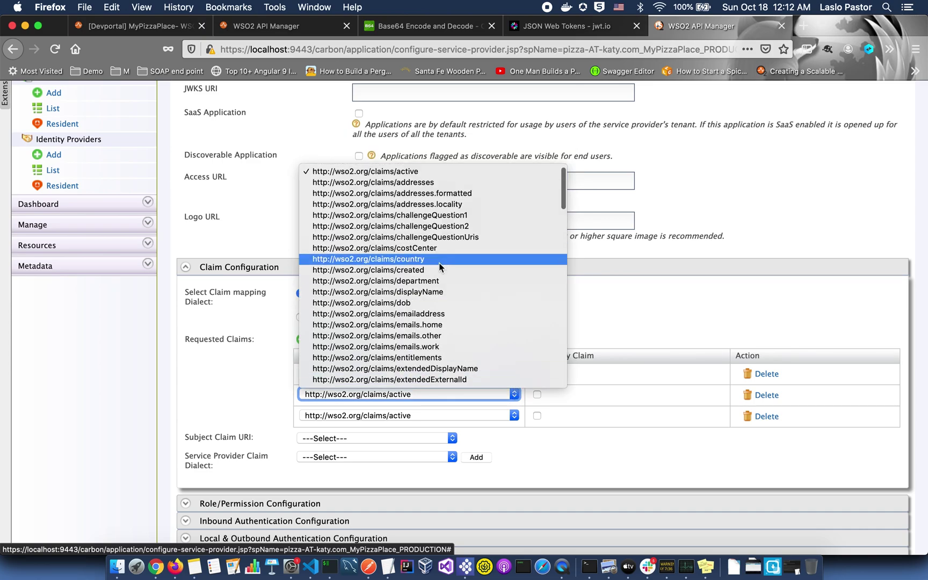
left_click(431, 292)
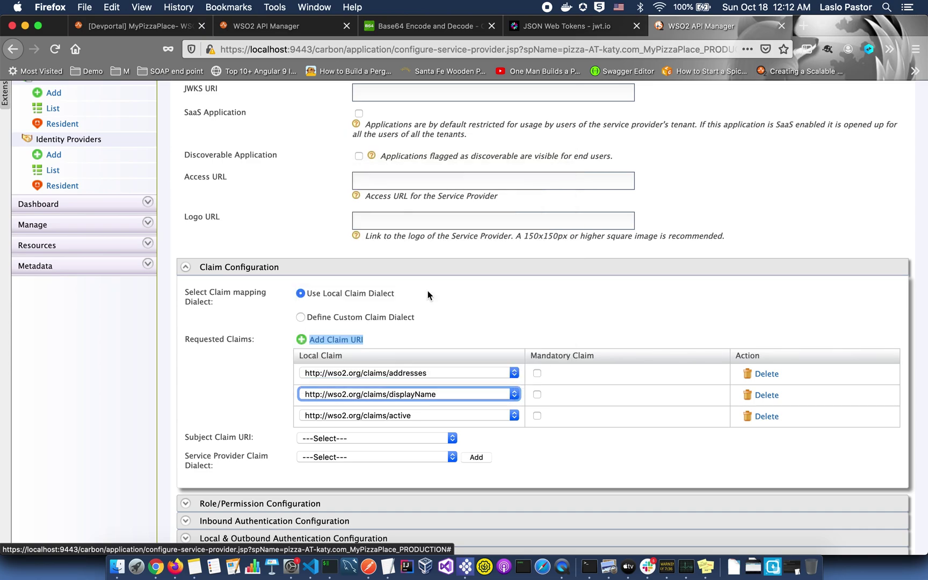
left_click(514, 416)
scroll(541, 345, "down", 10)
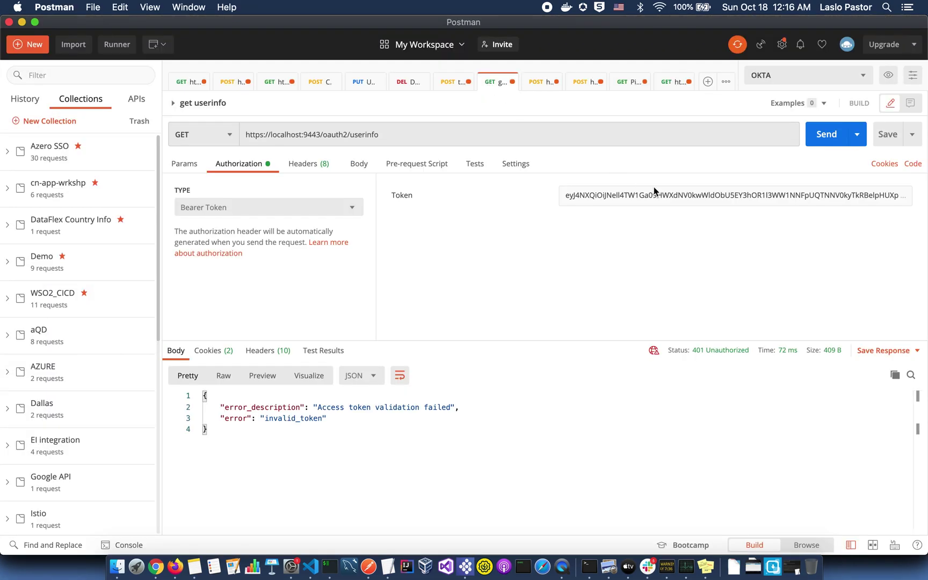
Replace the userinfo request's bearer token with the fresh access token and send it.
left_click(653, 195)
key("super+a")
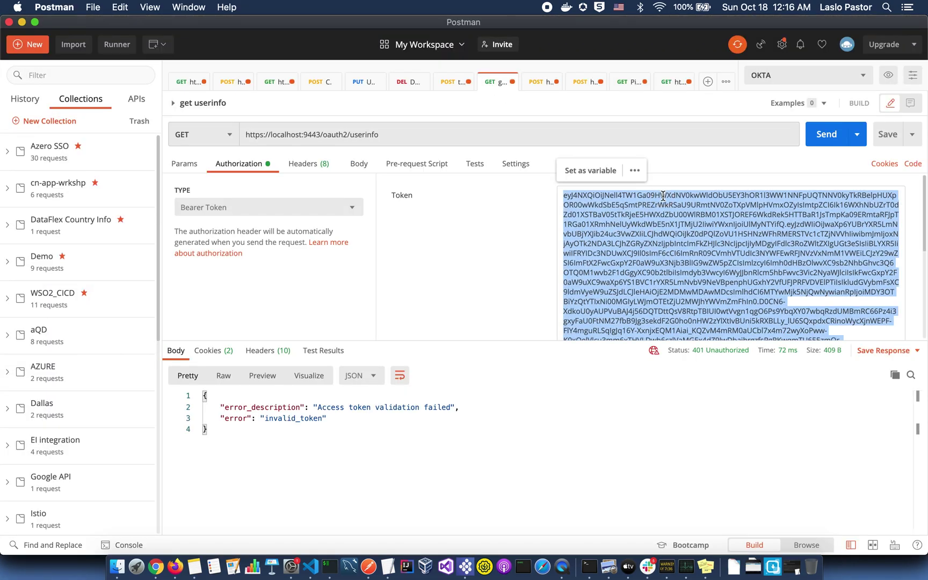
key("super+v")
left_click(830, 135)
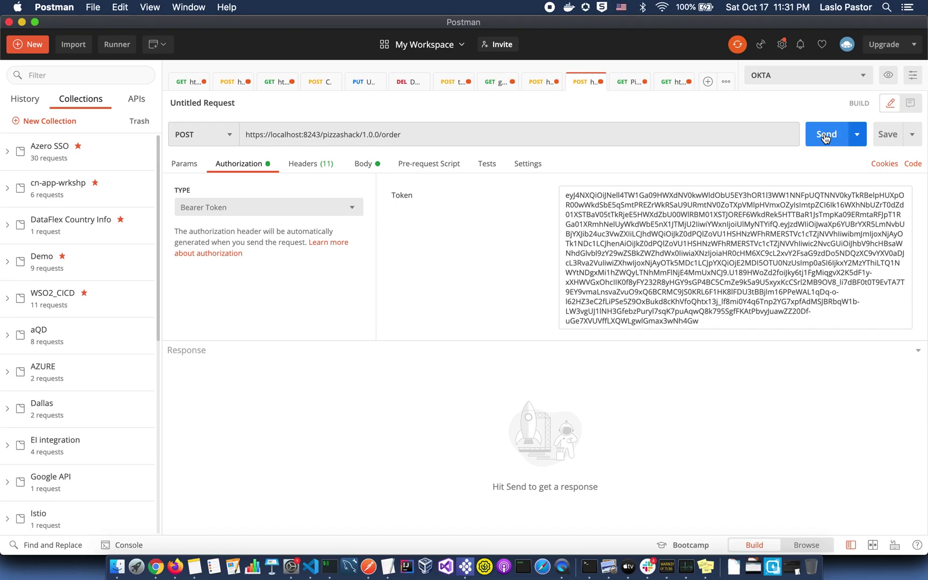
Send the order request to pizzashack 1.0.0, then change its URL version to 2.0.0.
left_click(846, 148)
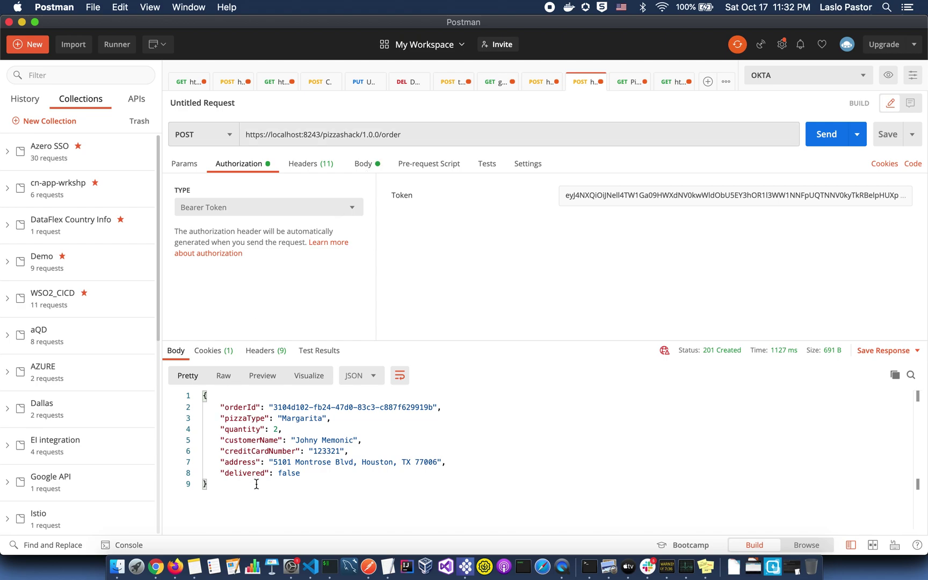
left_click(366, 134)
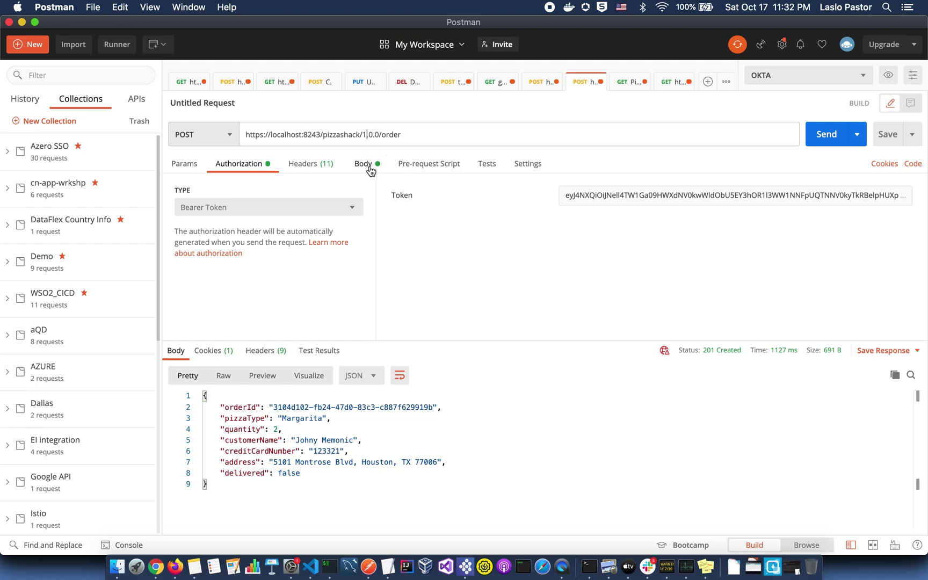
key("BackSpace")
type("2")
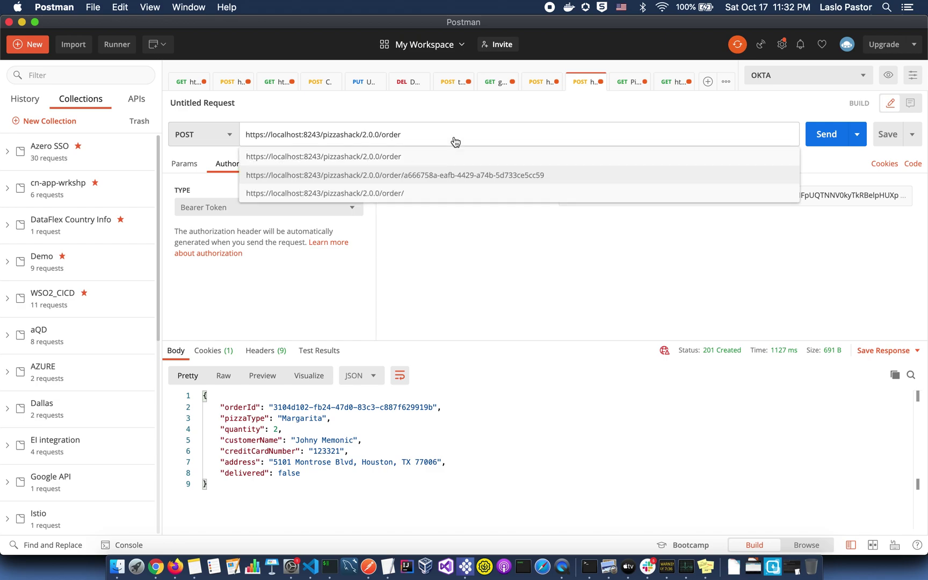